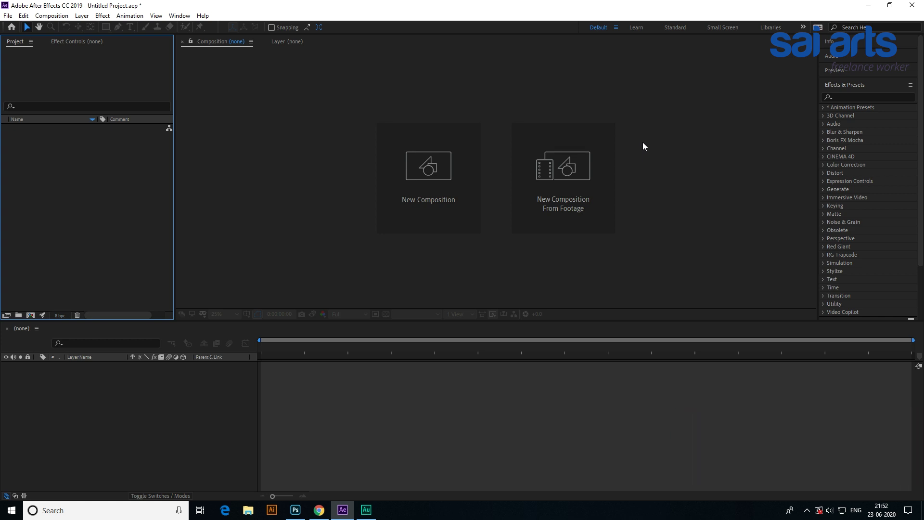
# Step: Watch the finished Compositing landscape 02 reference video, then return to After Effects
pyautogui.click(248, 511)
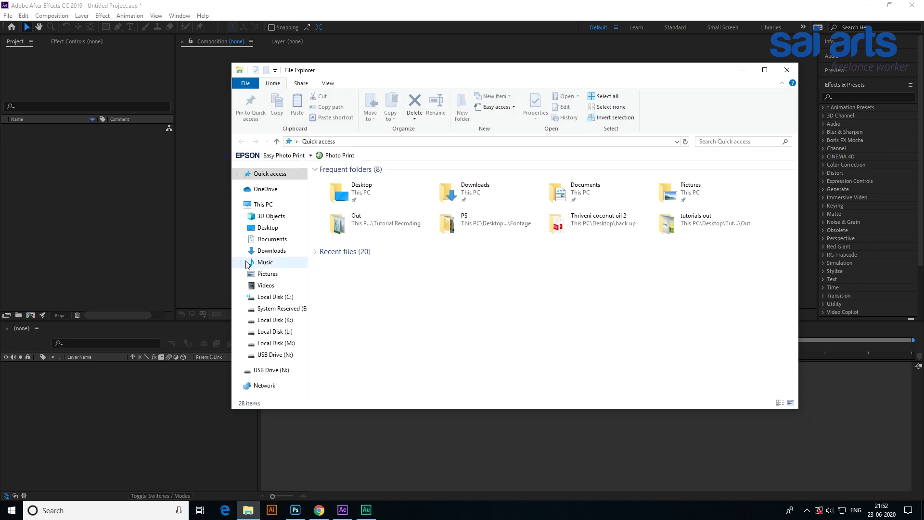
pyautogui.doubleClick(340, 224)
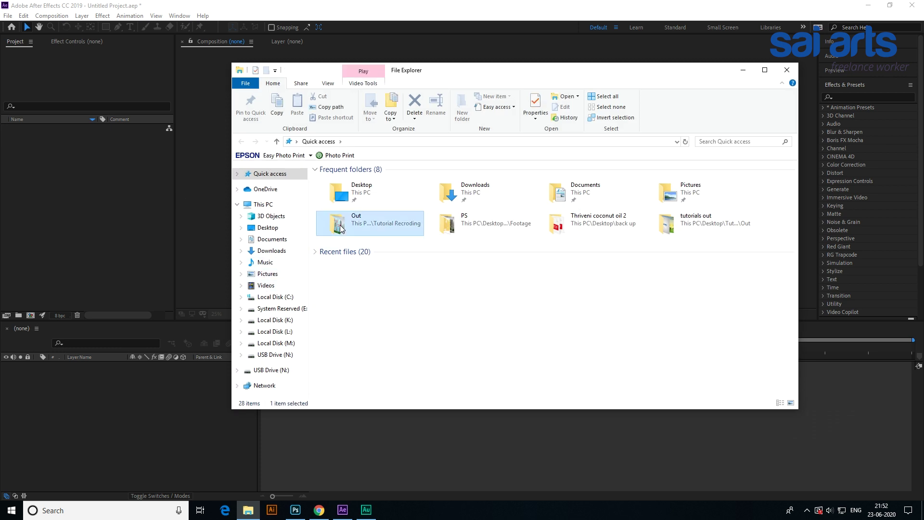
pyautogui.doubleClick(389, 198)
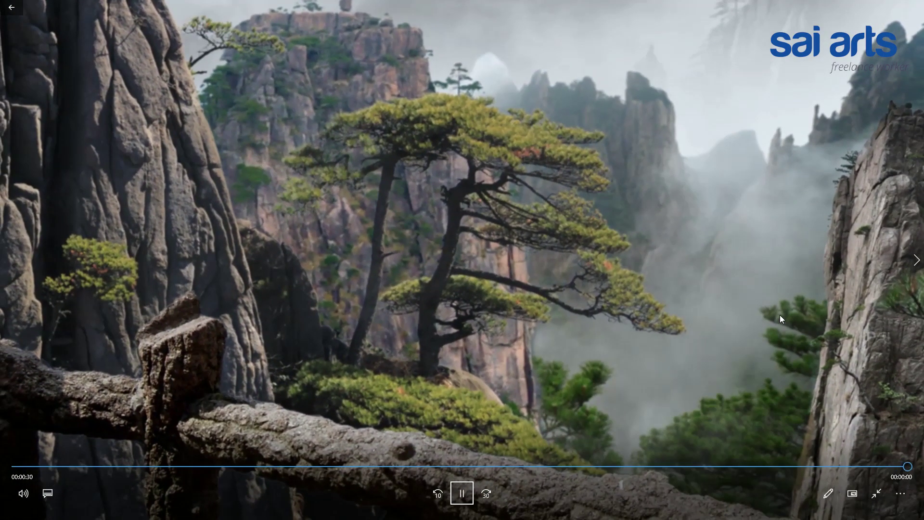
pyautogui.press('Escape')
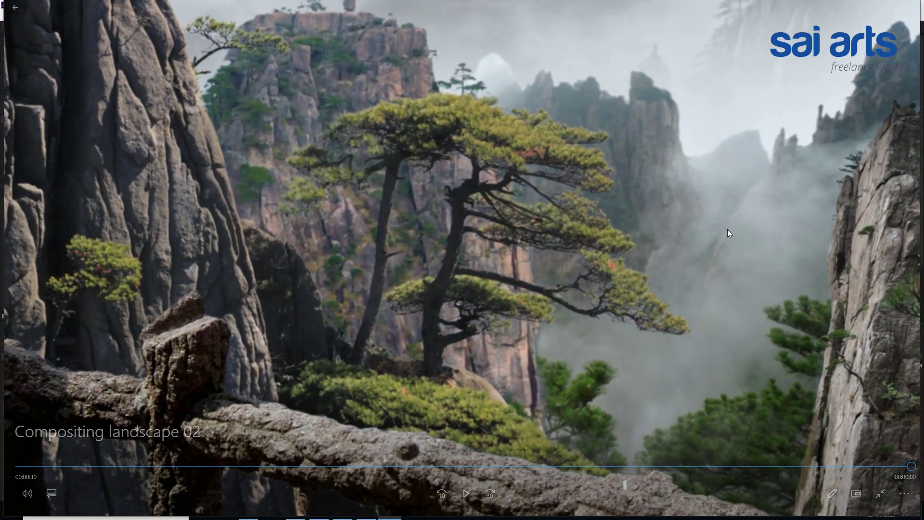
pyautogui.hotkey('alt', 'F4')
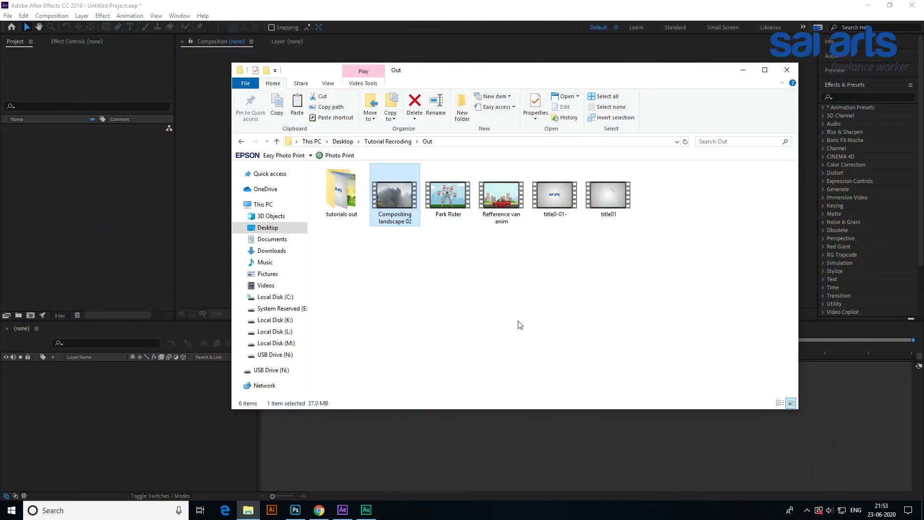
pyautogui.click(540, 9)
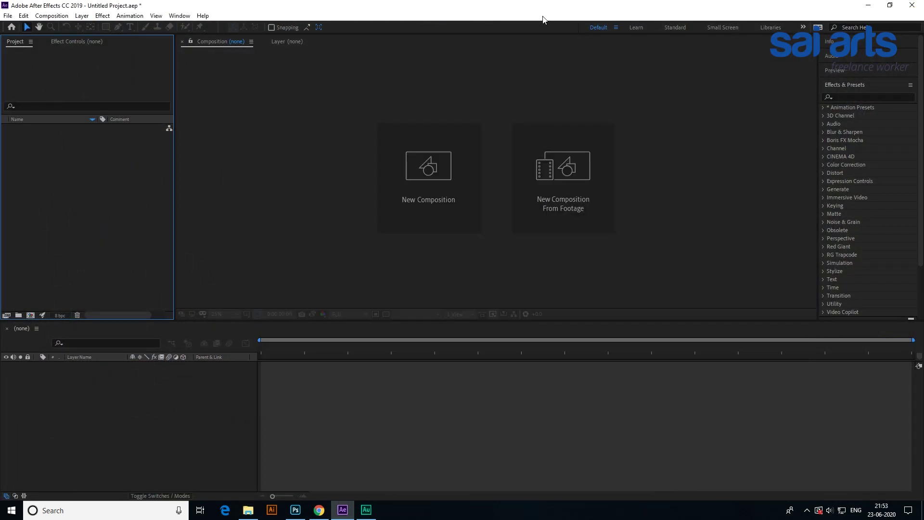
# Step: Inspect the landscape PSD in Photoshop by toggling the log, cliff and pine tree layers
pyautogui.moveTo(285, 517)
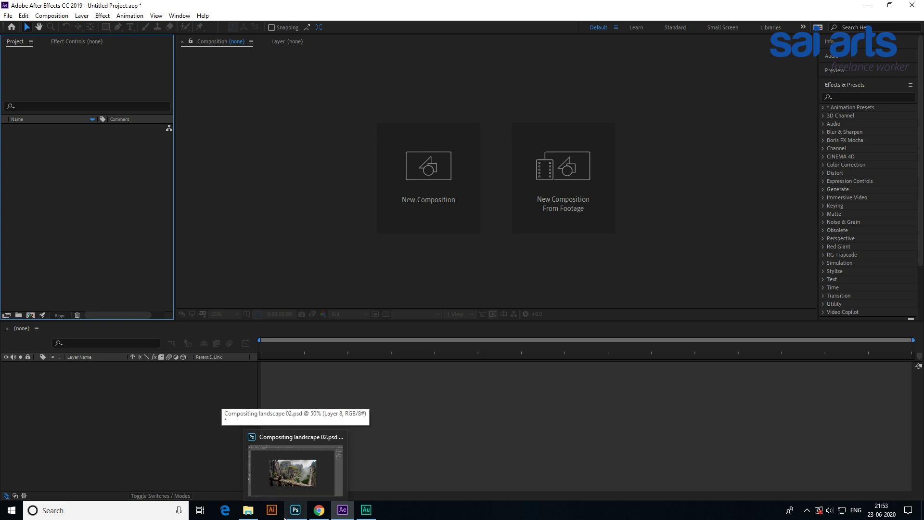
pyautogui.click(298, 510)
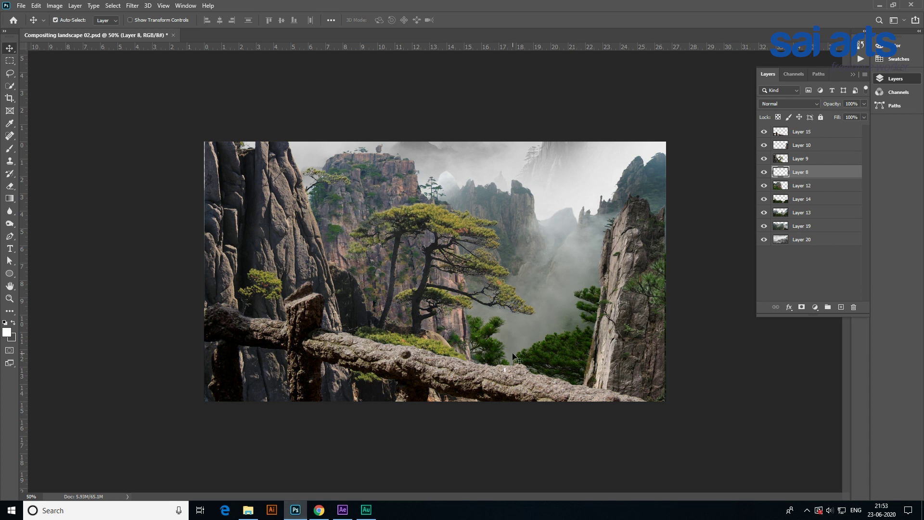
pyautogui.click(764, 132)
pyautogui.click(764, 131)
pyautogui.click(765, 132)
pyautogui.click(765, 132)
pyautogui.click(765, 145)
pyautogui.click(765, 145)
pyautogui.click(765, 157)
pyautogui.click(764, 157)
pyautogui.click(764, 185)
pyautogui.click(764, 186)
# Step: Import Compositing landscape 02.psd into After Effects as a composition and open it
pyautogui.click(343, 509)
pyautogui.rightClick(40, 149)
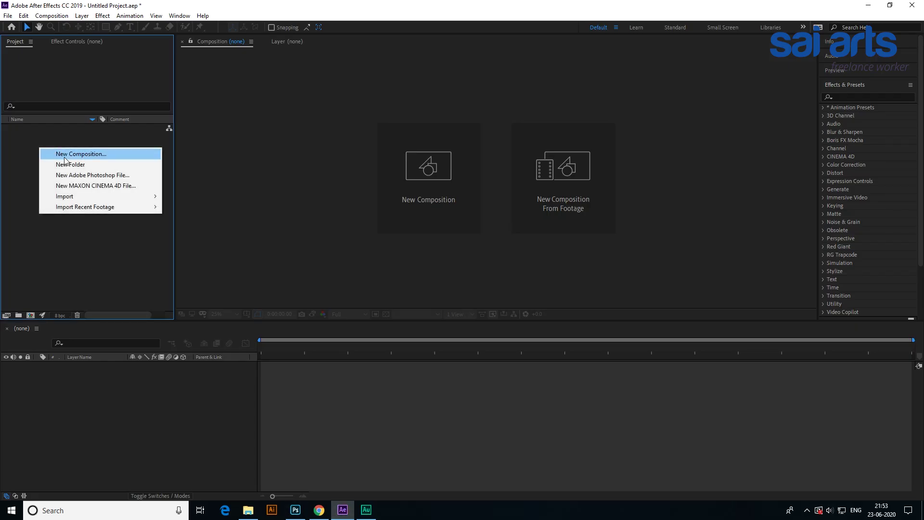
pyautogui.moveTo(77, 195)
pyautogui.click(226, 196)
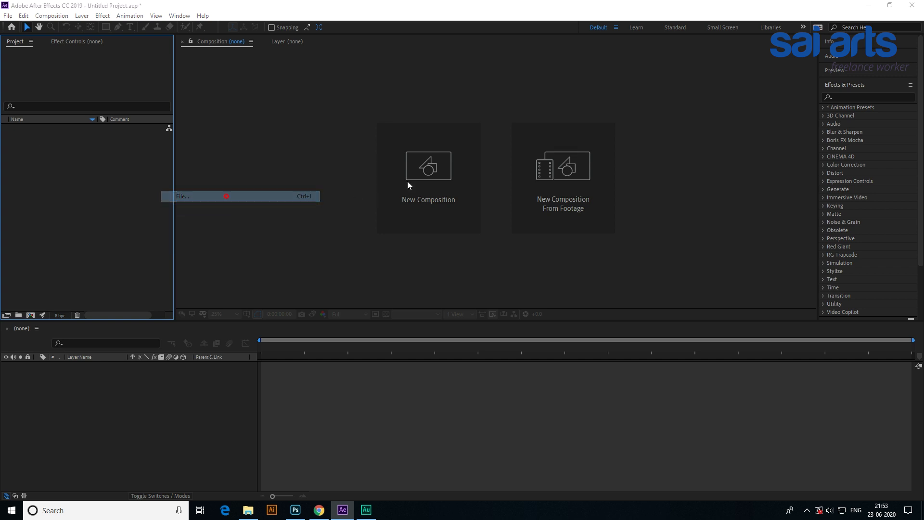
pyautogui.click(114, 85)
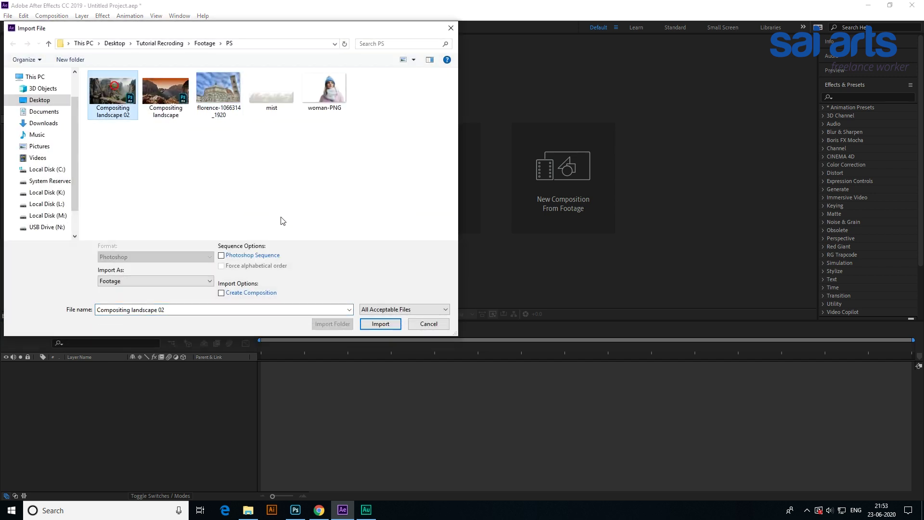
pyautogui.click(372, 324)
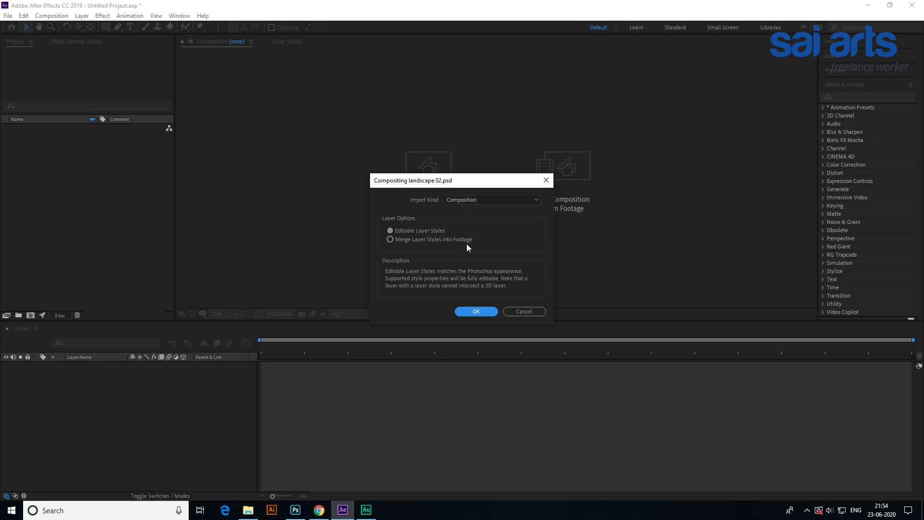
pyautogui.click(476, 313)
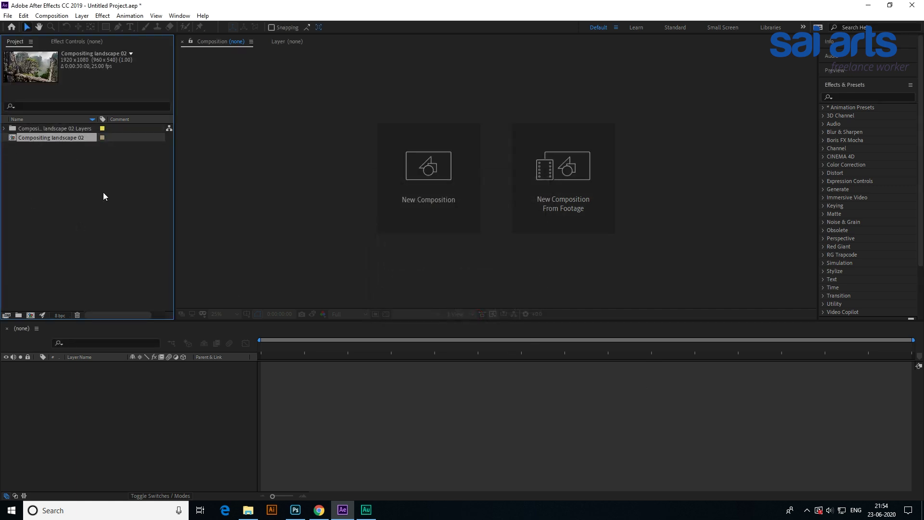
pyautogui.doubleClick(13, 138)
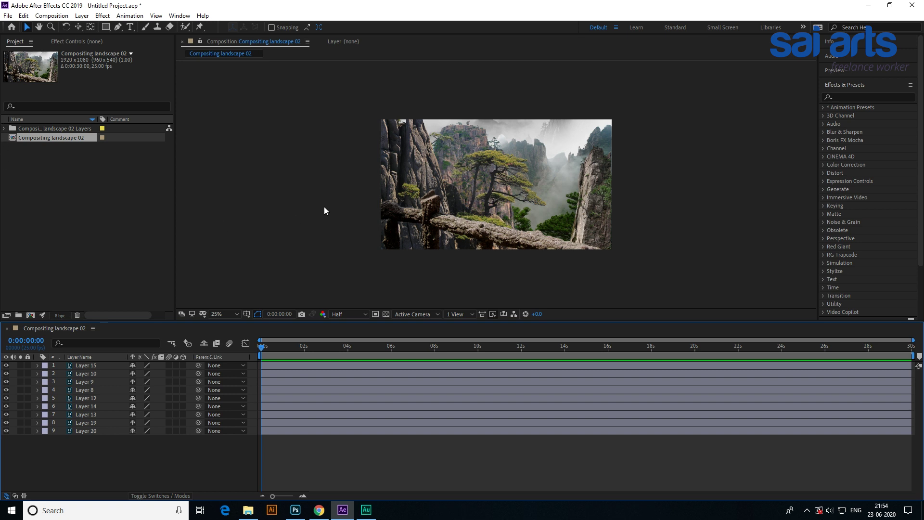
# Step: Create a default Comp 1 and import woman-PNG.png into the project
pyautogui.rightClick(42, 170)
pyautogui.click(86, 178)
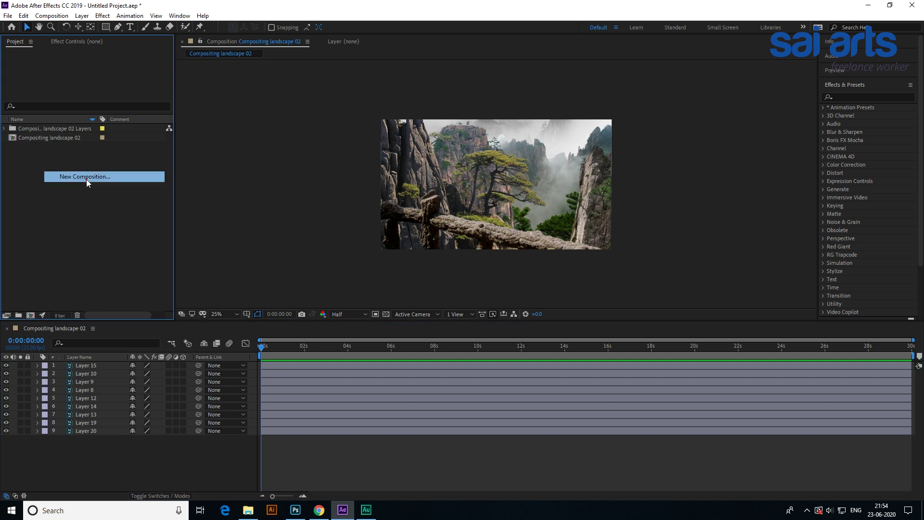
pyautogui.click(527, 367)
pyautogui.rightClick(70, 184)
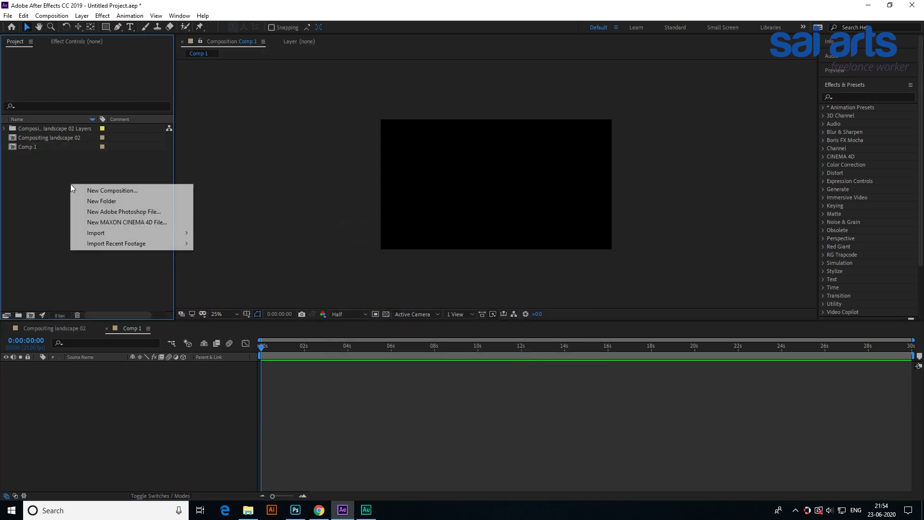
pyautogui.click(107, 233)
pyautogui.click(227, 233)
pyautogui.click(332, 91)
pyautogui.doubleClick(332, 90)
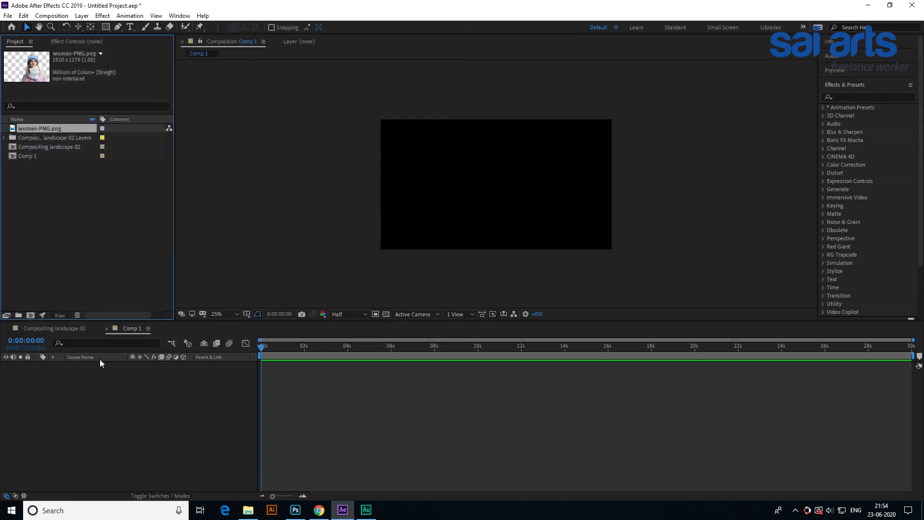
# Step: Test woman-PNG.png in Comp 1 with Position Y 566, X 1028, rotation and 3D, then delete it
pyautogui.moveTo(48, 130); pyautogui.dragTo(126, 400)
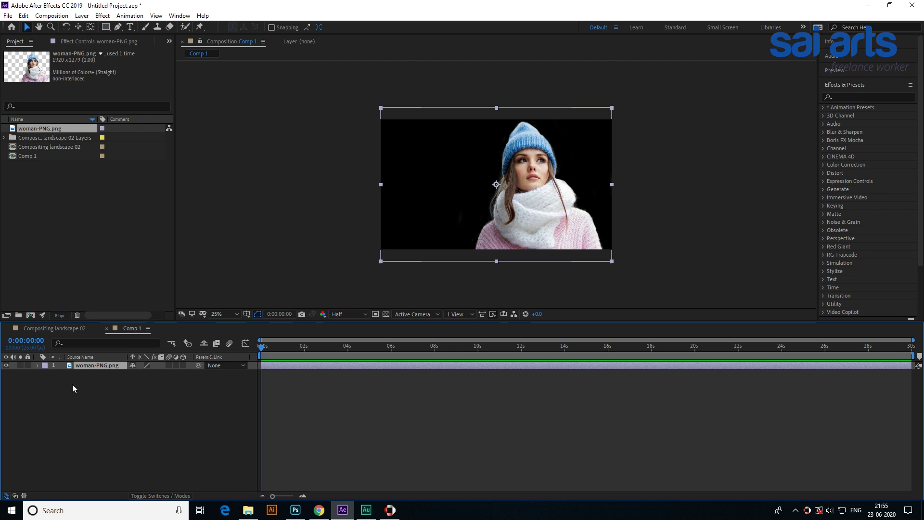
pyautogui.click(38, 365)
pyautogui.click(46, 374)
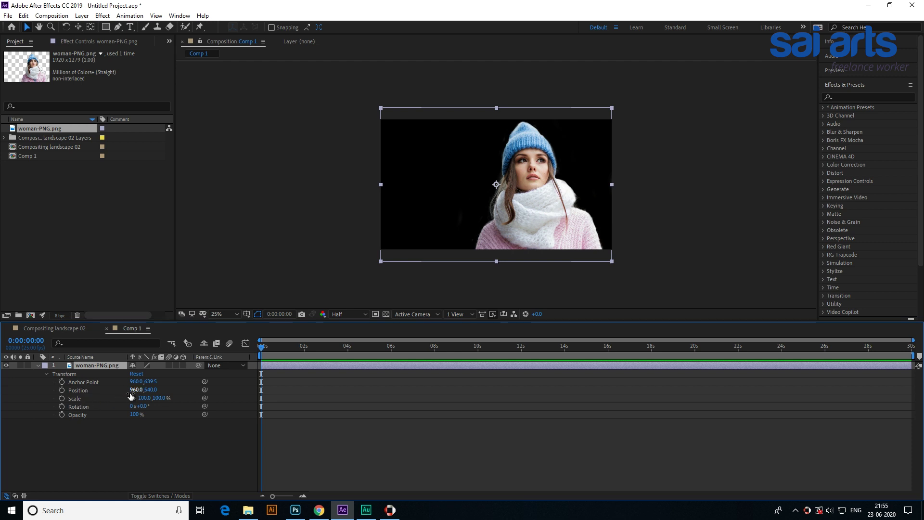
pyautogui.moveTo(149, 390); pyautogui.dragTo(162, 406)
pyautogui.moveTo(144, 407); pyautogui.dragTo(170, 409)
pyautogui.hotkey('ctrl', 'z')
pyautogui.click(183, 365)
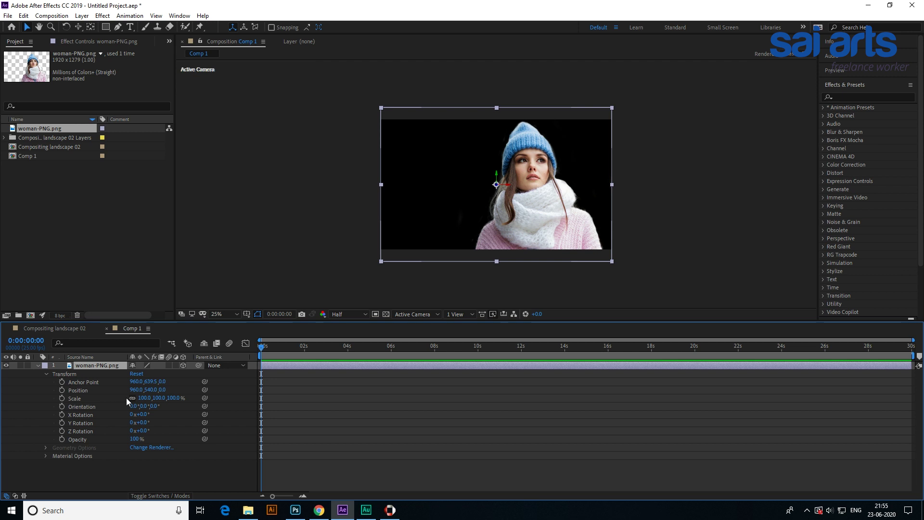
pyautogui.moveTo(137, 390); pyautogui.dragTo(161, 422)
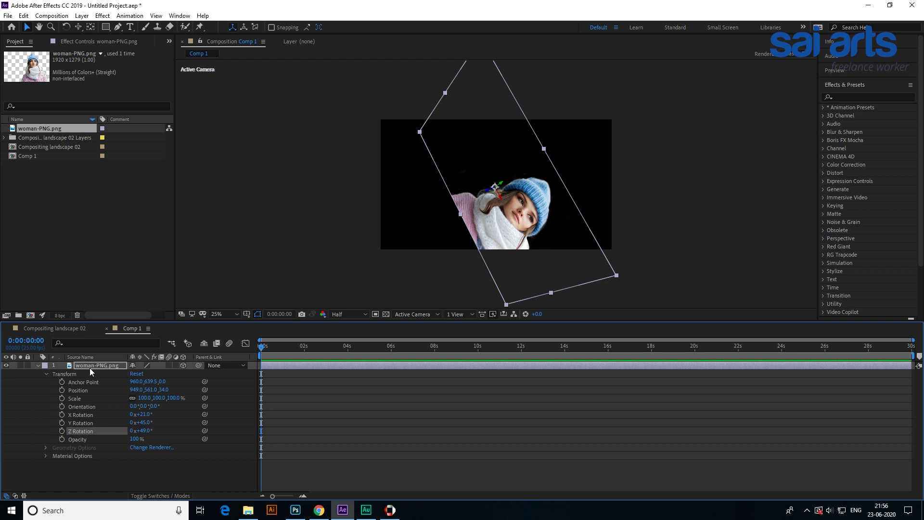
pyautogui.press('Delete')
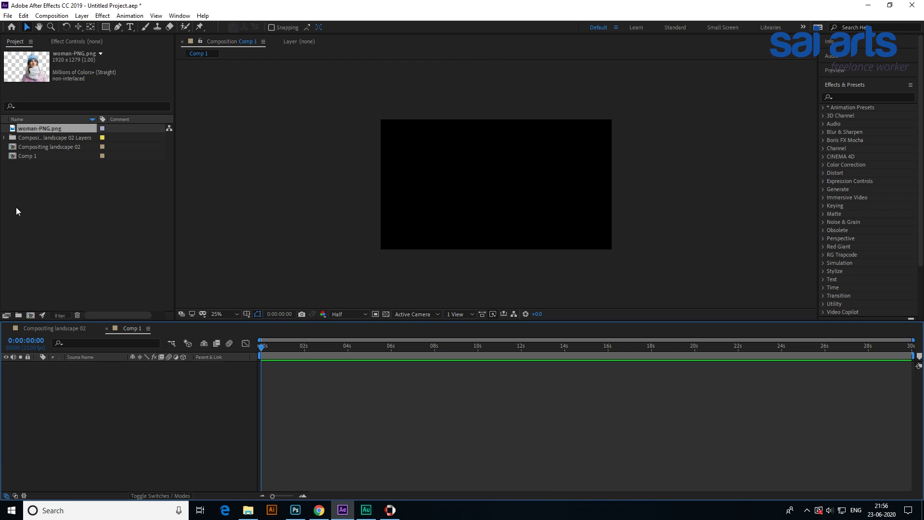
# Step: Remove Comp 1 and woman-PNG.png from the Project panel
pyautogui.click(35, 156)
pyautogui.press('Delete')
pyautogui.click(37, 129)
pyautogui.press('Delete')
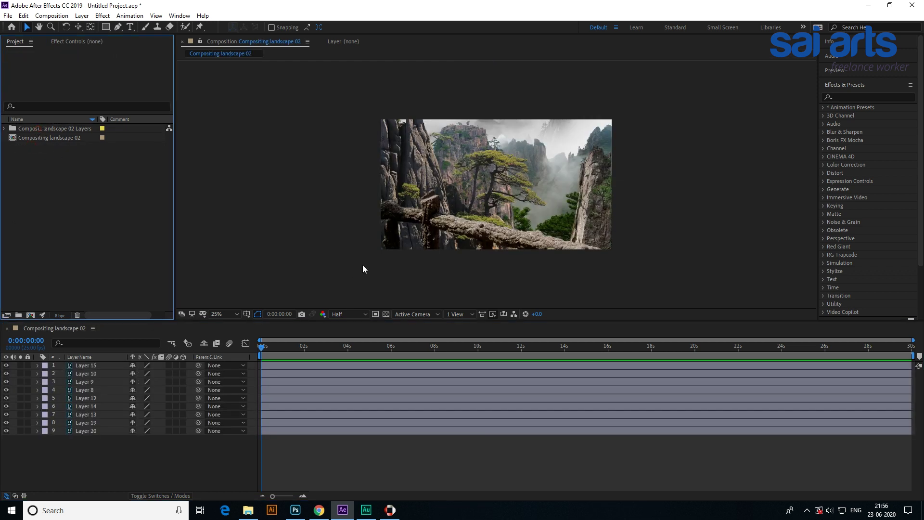
# Step: Enable the 3D switch on all landscape layers and check individual layer bounds
pyautogui.moveTo(183, 365); pyautogui.dragTo(182, 373)
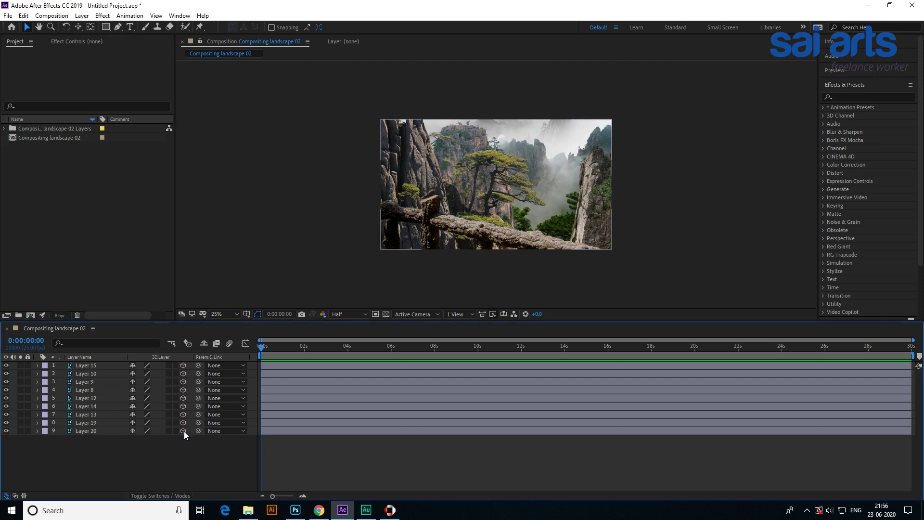
pyautogui.click(74, 366)
pyautogui.click(83, 377)
pyautogui.click(85, 398)
pyautogui.click(72, 431)
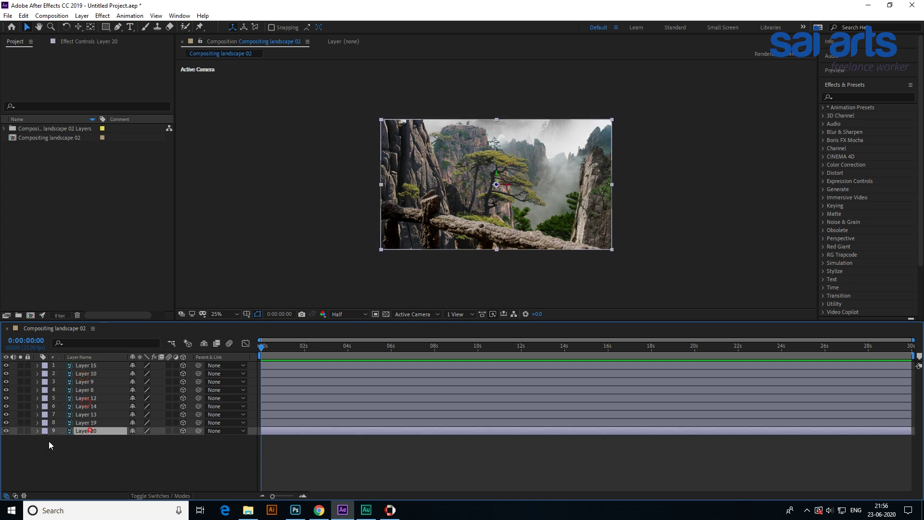
pyautogui.click(107, 448)
pyautogui.click(424, 215)
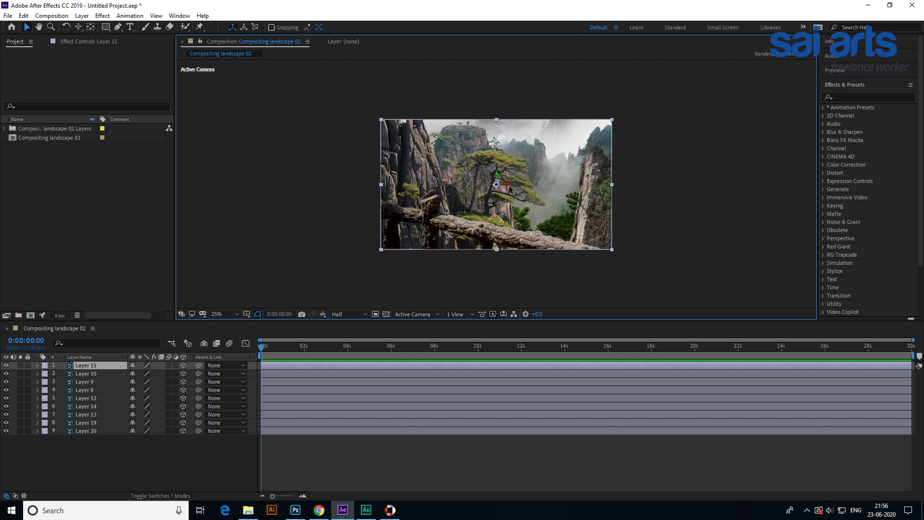
pyautogui.click(113, 449)
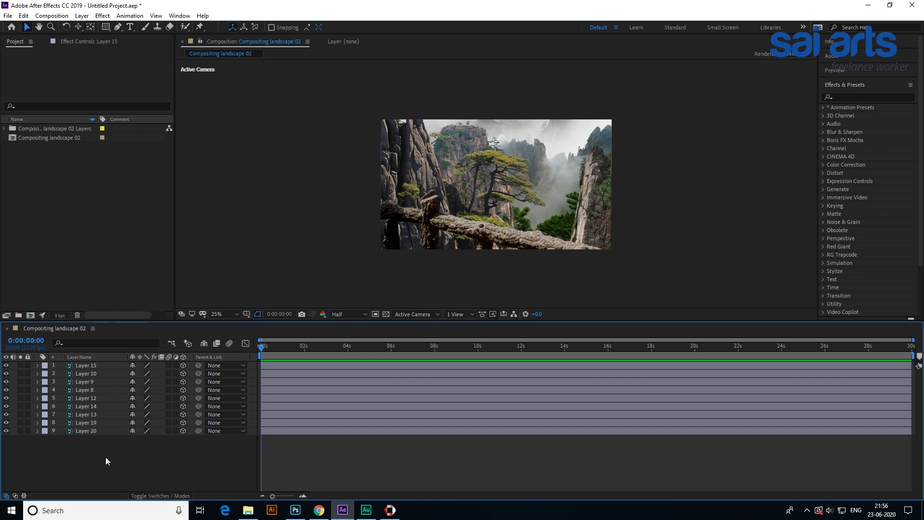
# Step: Add a Two-Node Camera 1 with the 35mm preset through Layer > New > Camera
pyautogui.click(84, 15)
pyautogui.moveTo(94, 27)
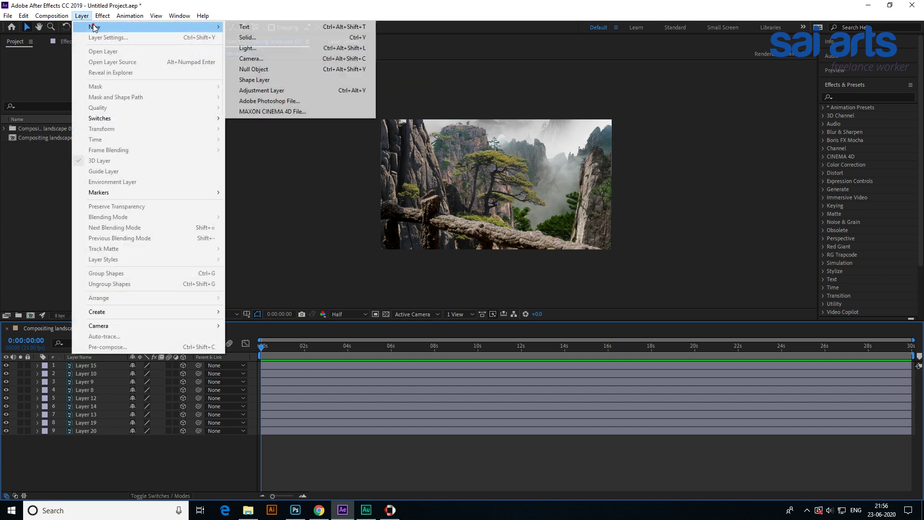
pyautogui.click(280, 58)
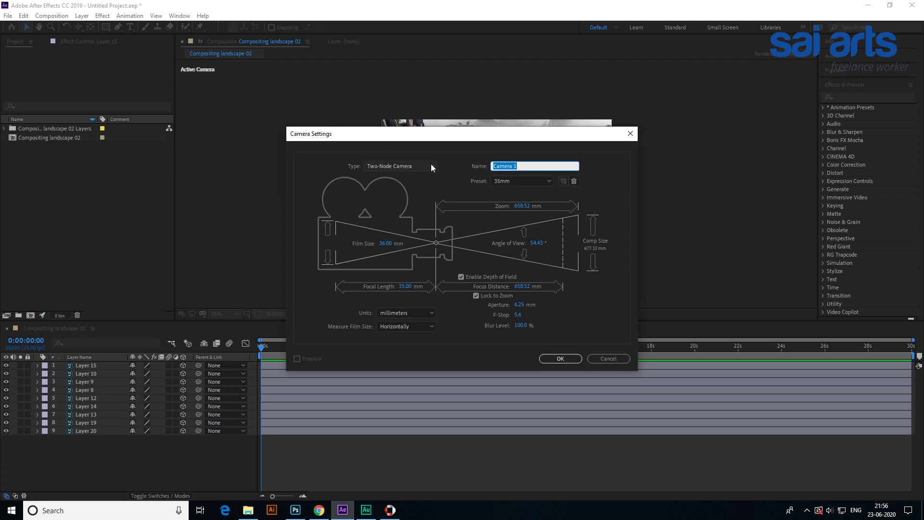
pyautogui.click(431, 165)
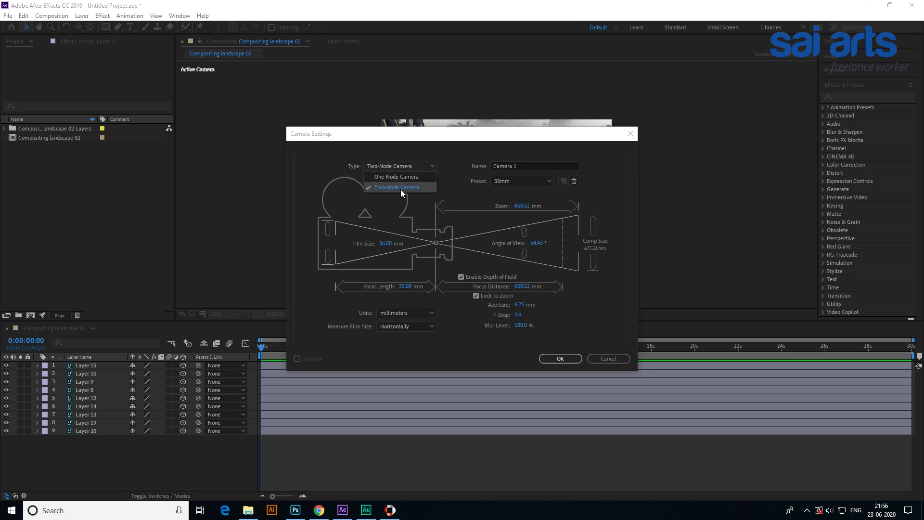
pyautogui.click(401, 189)
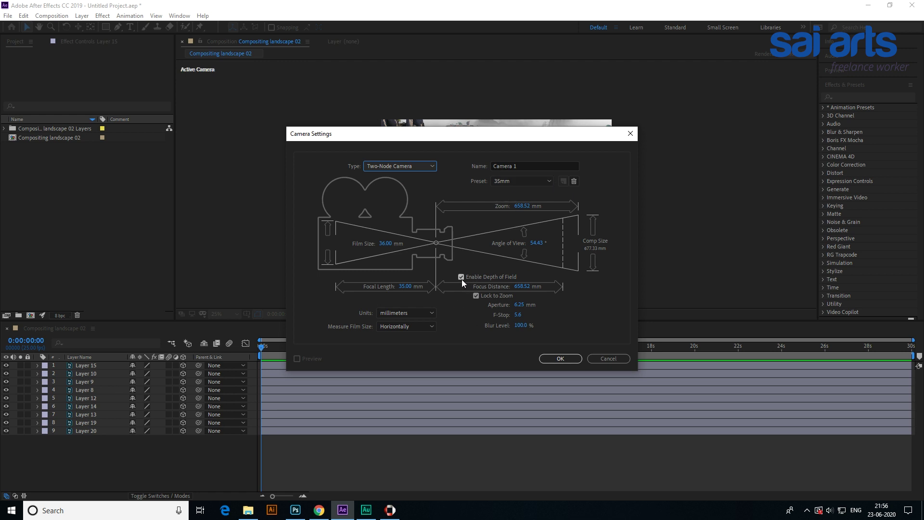
pyautogui.click(558, 359)
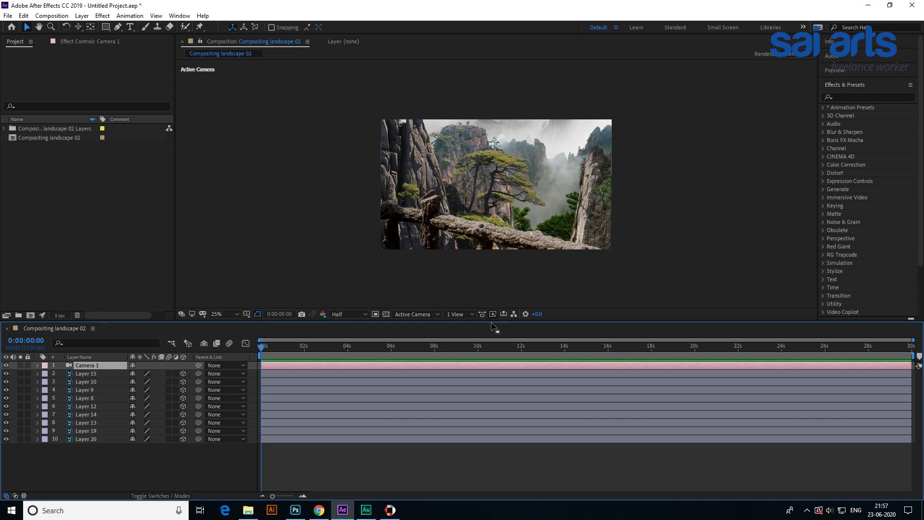
# Step: Switch to Custom View 1 and push Layers 20 and 19 far back in depth
pyautogui.click(424, 315)
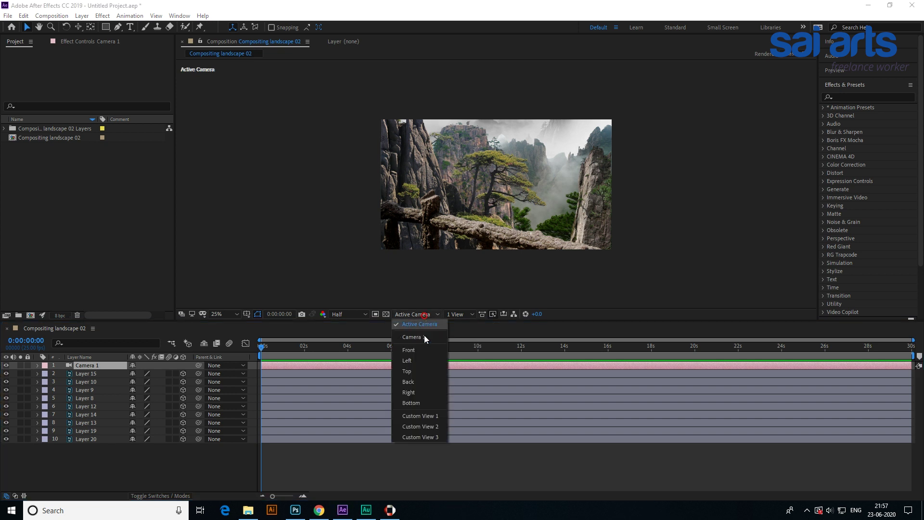
pyautogui.click(431, 416)
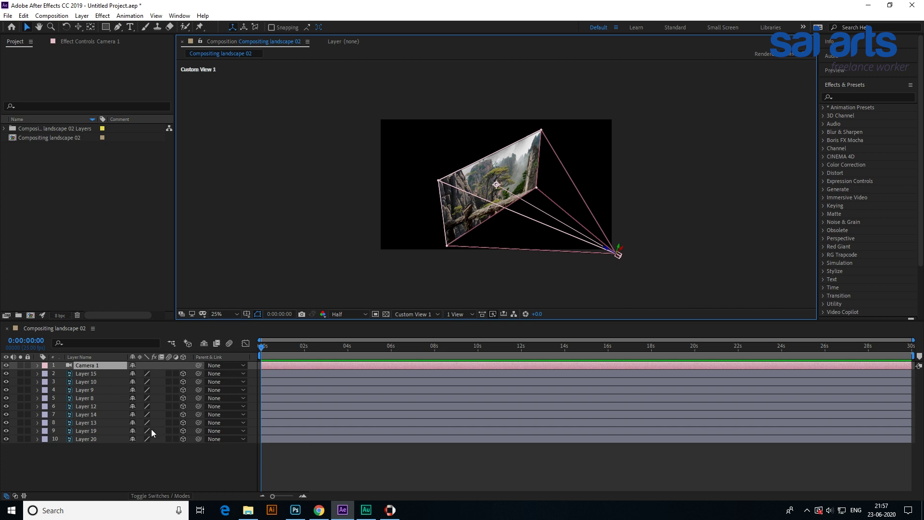
pyautogui.click(85, 439)
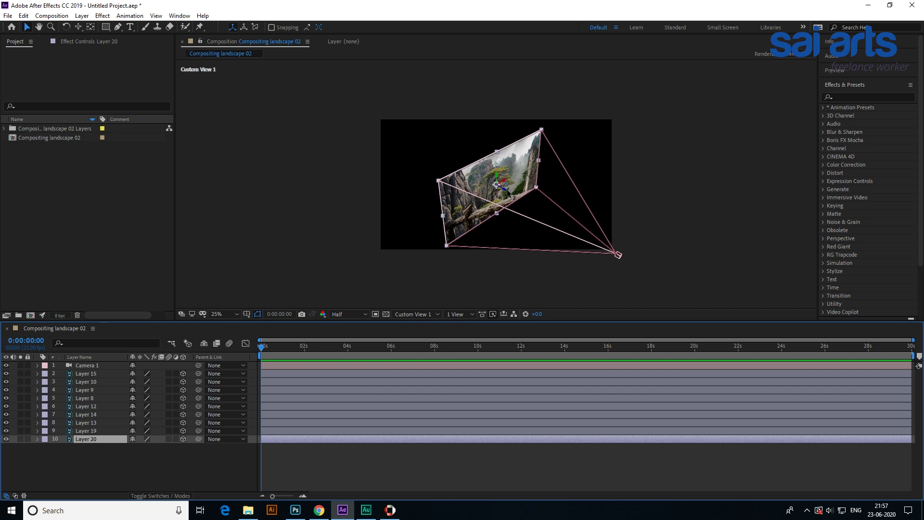
pyautogui.moveTo(508, 192); pyautogui.dragTo(280, 74)
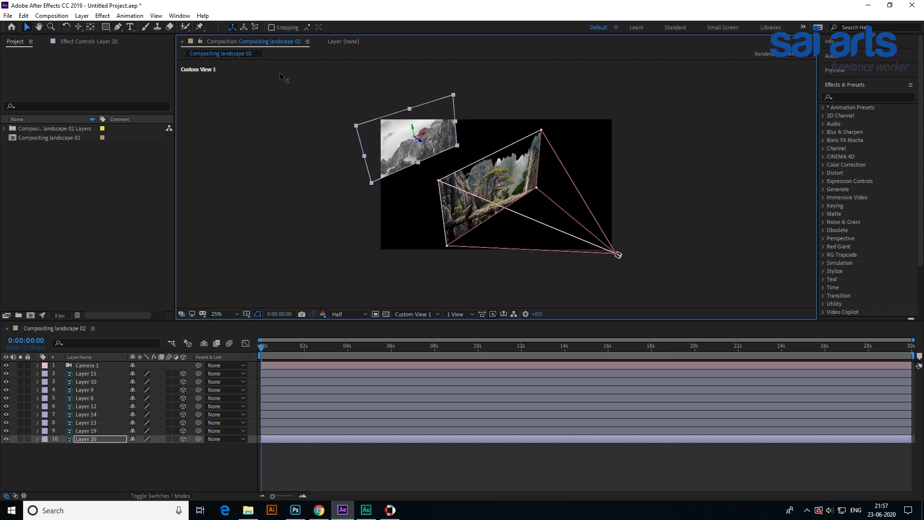
pyautogui.click(94, 431)
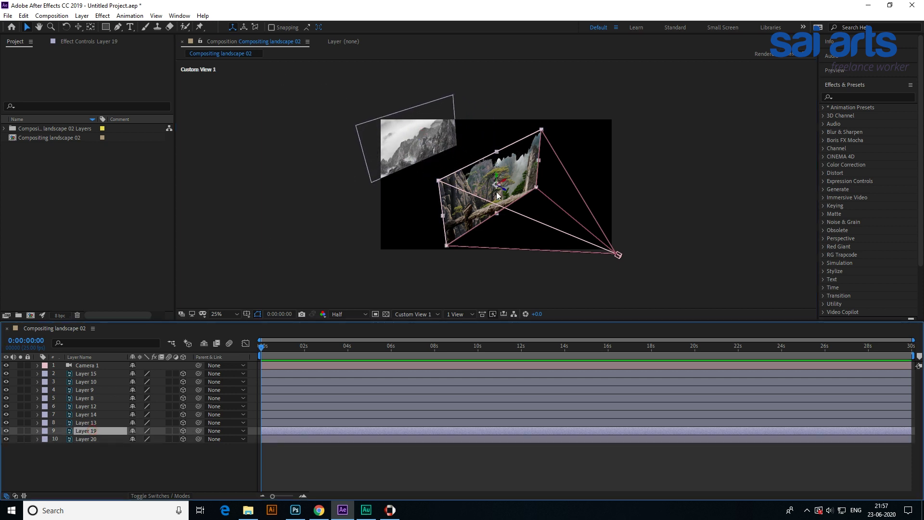
pyautogui.moveTo(506, 191); pyautogui.dragTo(355, 93)
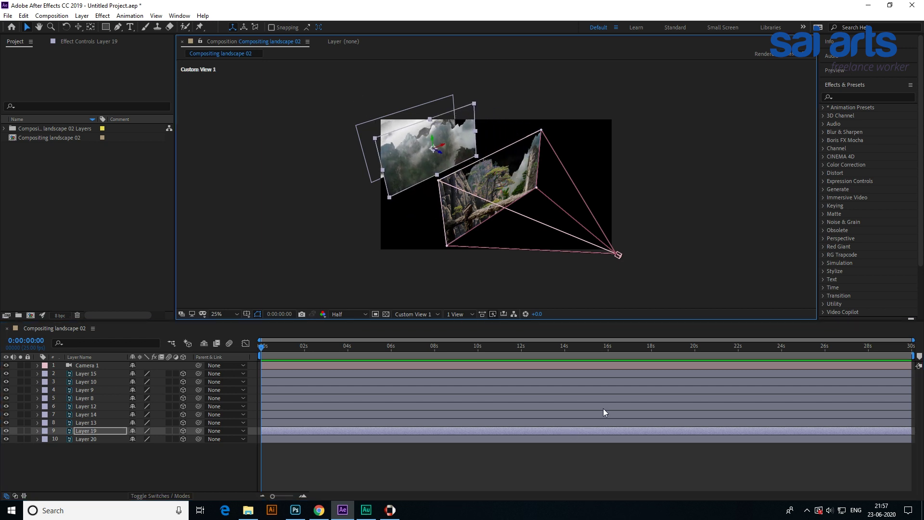
# Step: Split the viewer into 2 Views - Horizontal and push Layers 19 and 13 farther back
pyautogui.click(455, 315)
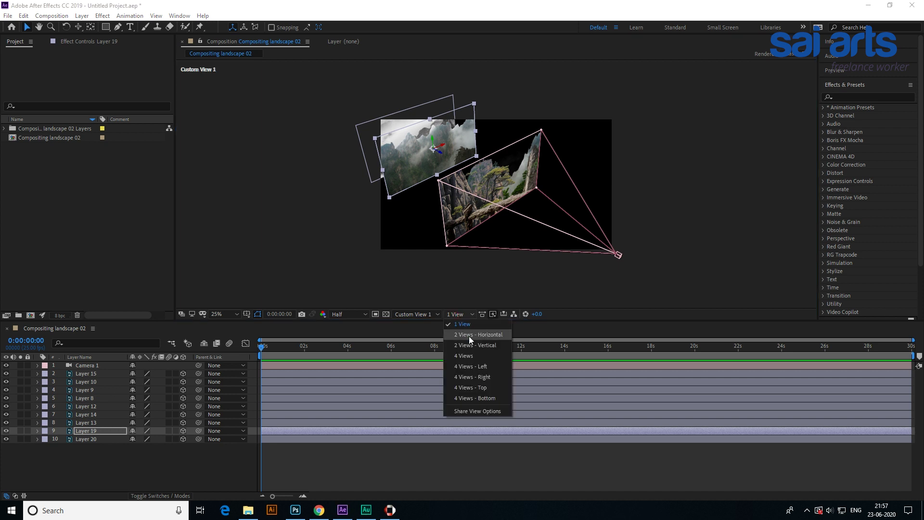
pyautogui.click(469, 336)
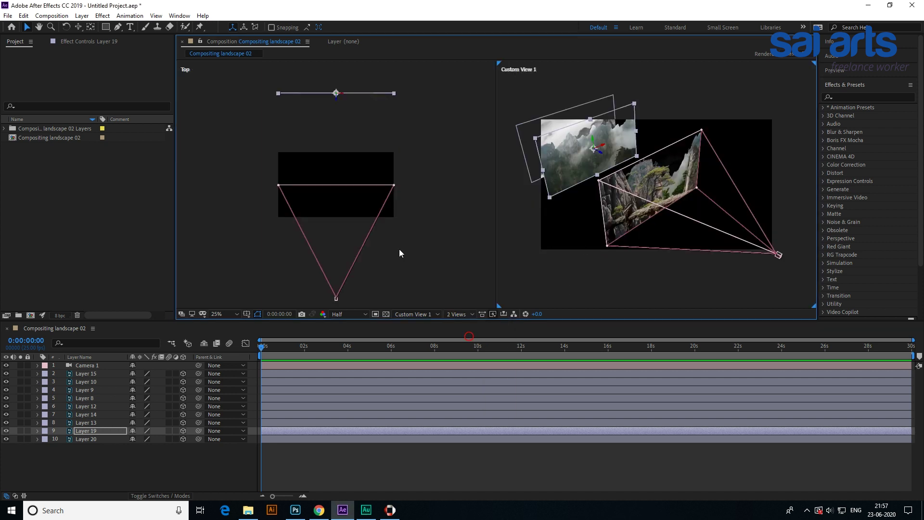
pyautogui.scroll(3, 368, 138)
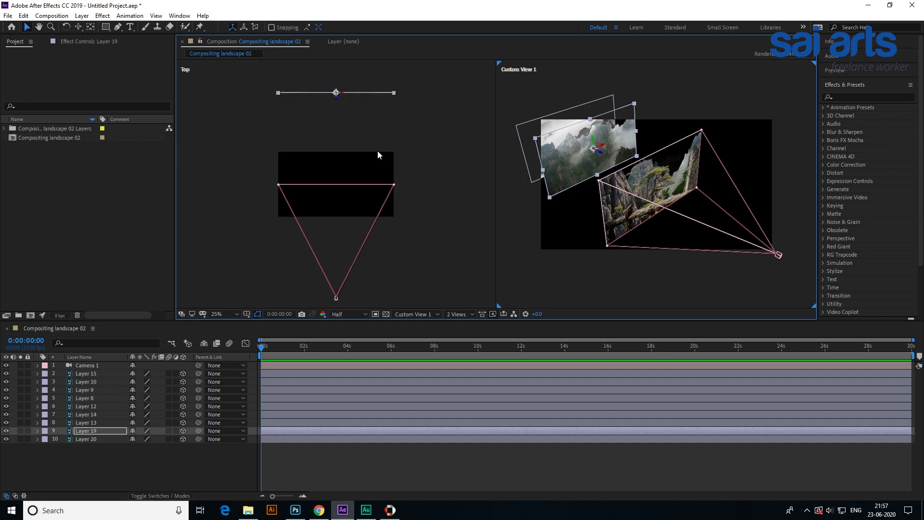
pyautogui.scroll(3, 402, 130)
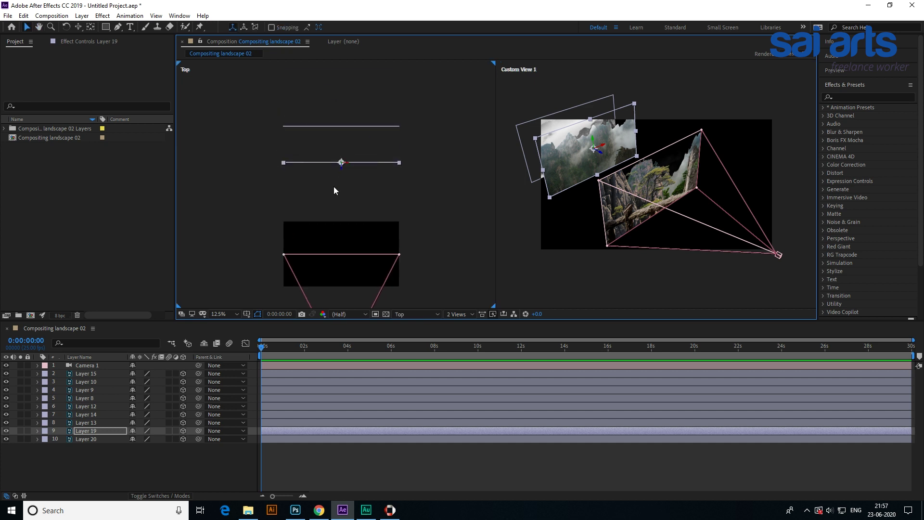
pyautogui.moveTo(345, 168); pyautogui.dragTo(343, 153)
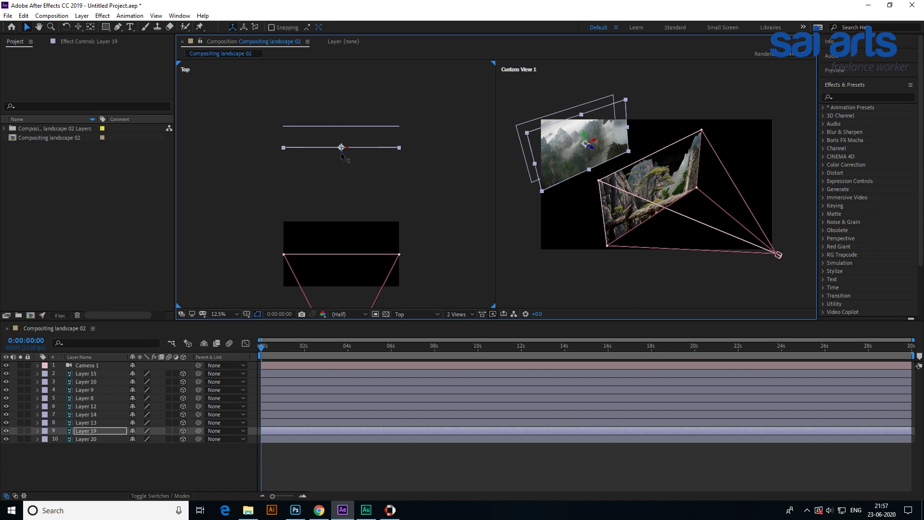
pyautogui.click(89, 423)
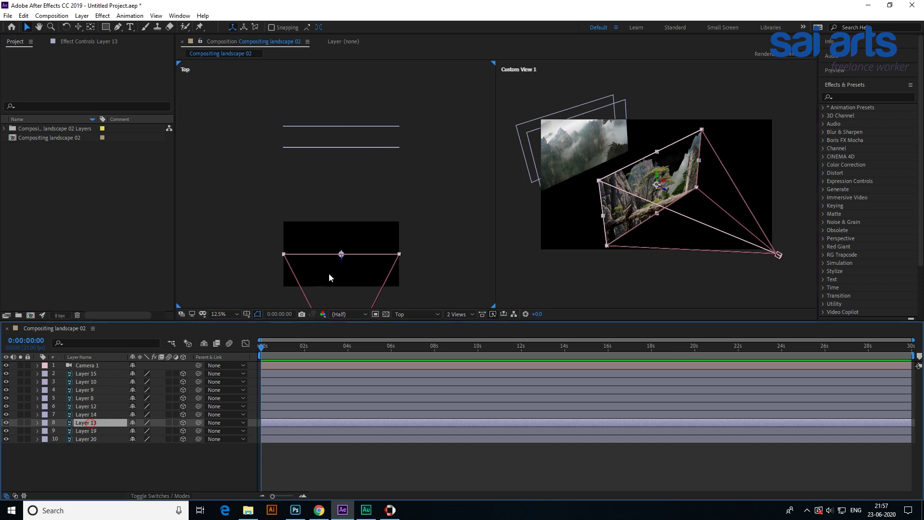
pyautogui.press('.')
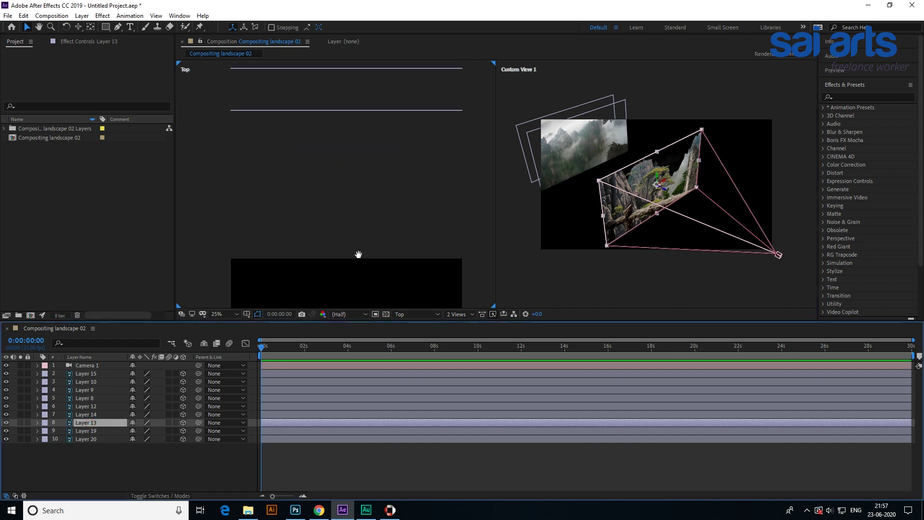
pyautogui.moveTo(359, 255); pyautogui.dragTo(356, 198)
pyautogui.moveTo(345, 278); pyautogui.dragTo(366, 221)
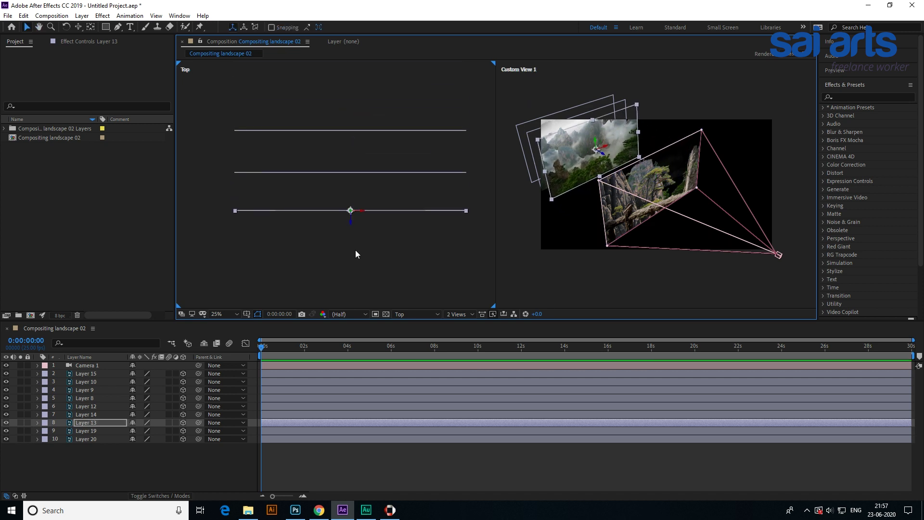
pyautogui.moveTo(355, 254); pyautogui.dragTo(357, 144)
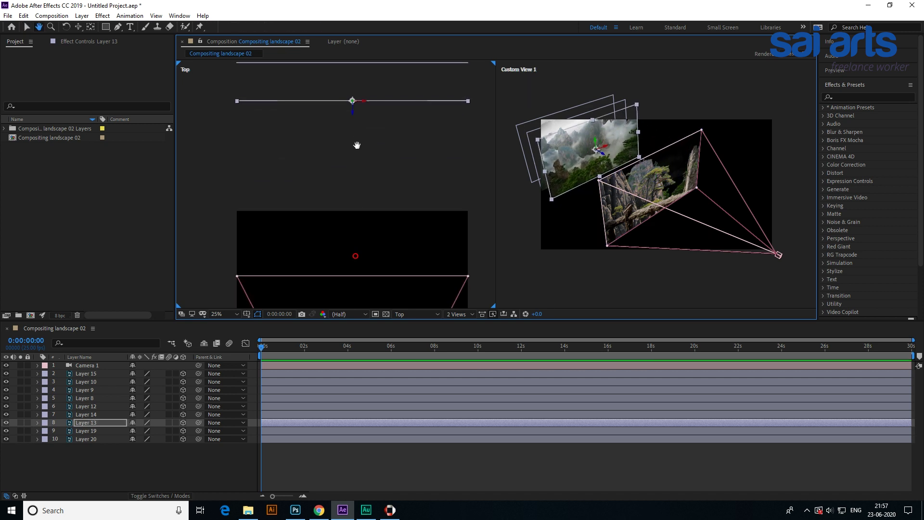
# Step: Push Layers 14, 12 and 8 back in depth, then delete Layer 8
pyautogui.click(102, 415)
pyautogui.moveTo(667, 193); pyautogui.dragTo(542, 133)
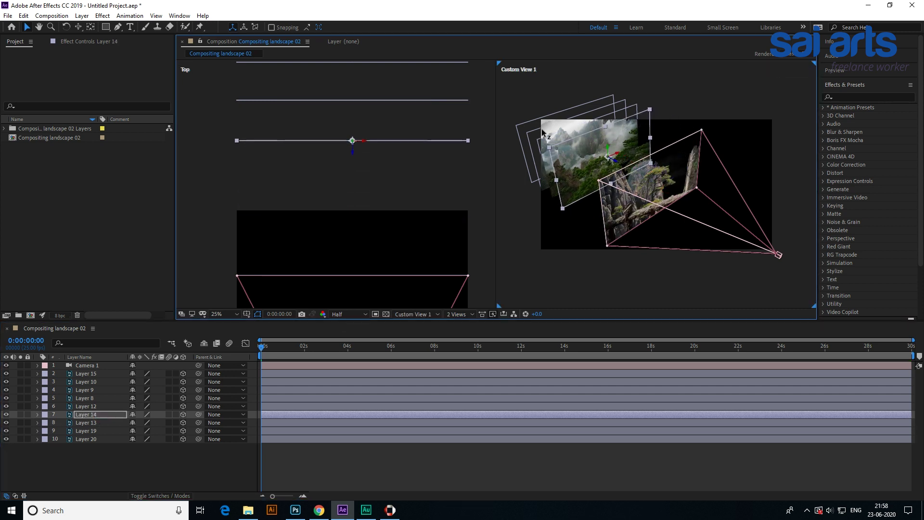
pyautogui.click(92, 406)
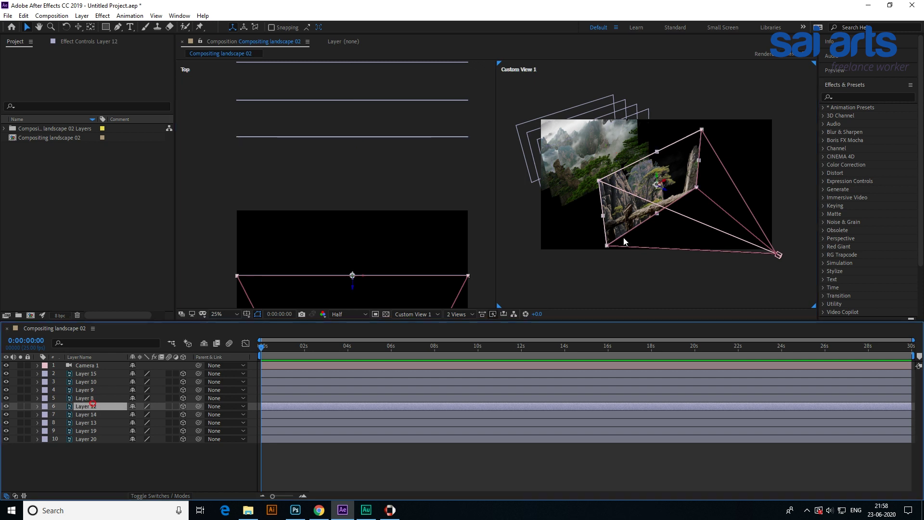
pyautogui.moveTo(672, 195); pyautogui.dragTo(561, 161)
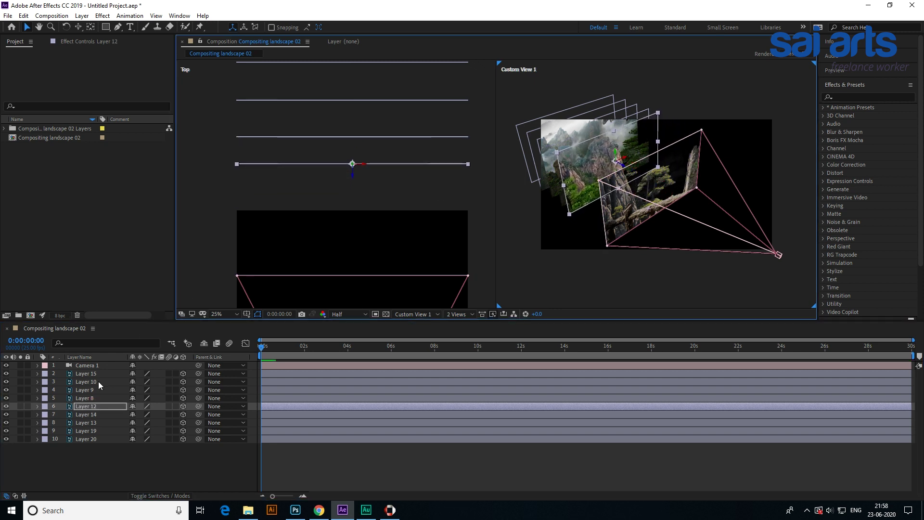
pyautogui.click(89, 399)
pyautogui.moveTo(667, 192); pyautogui.dragTo(630, 142)
pyautogui.click(88, 398)
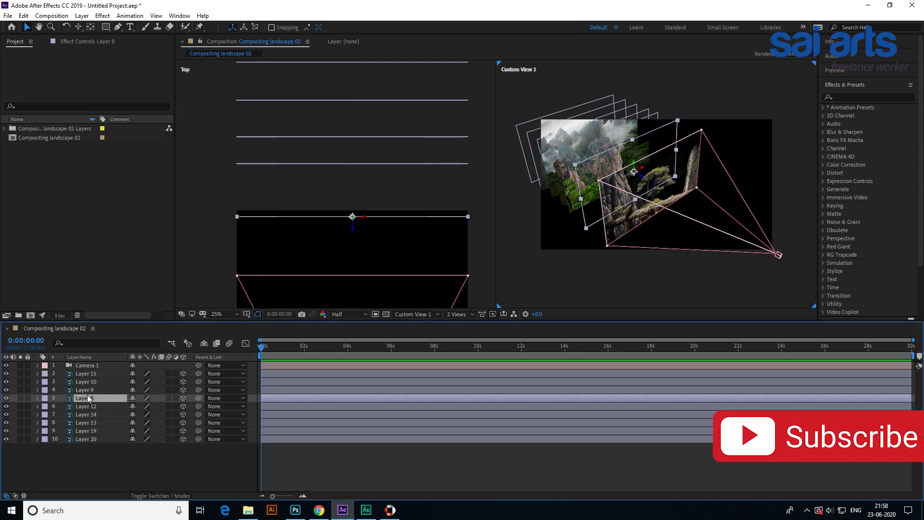
pyautogui.press('Delete')
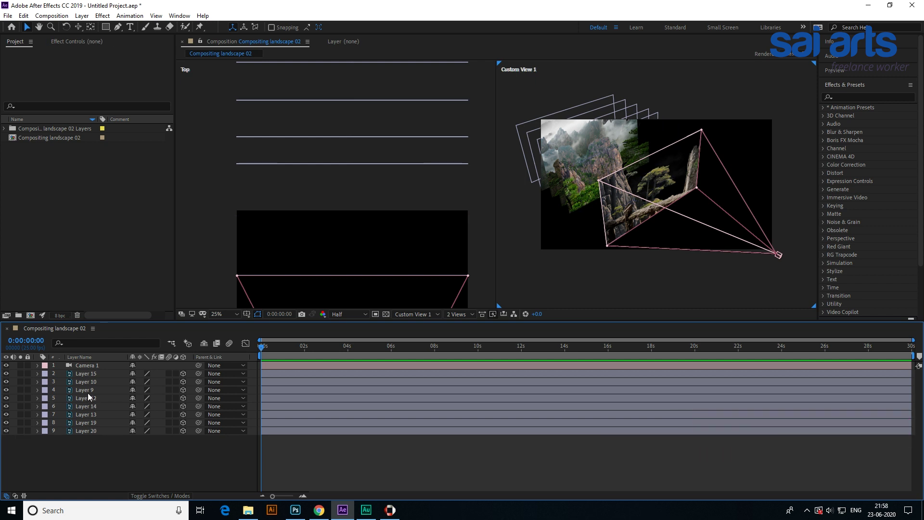
# Step: Stagger Layers 9, 10 and 15 back in depth, leaving Layer 15 nearest the camera
pyautogui.click(88, 390)
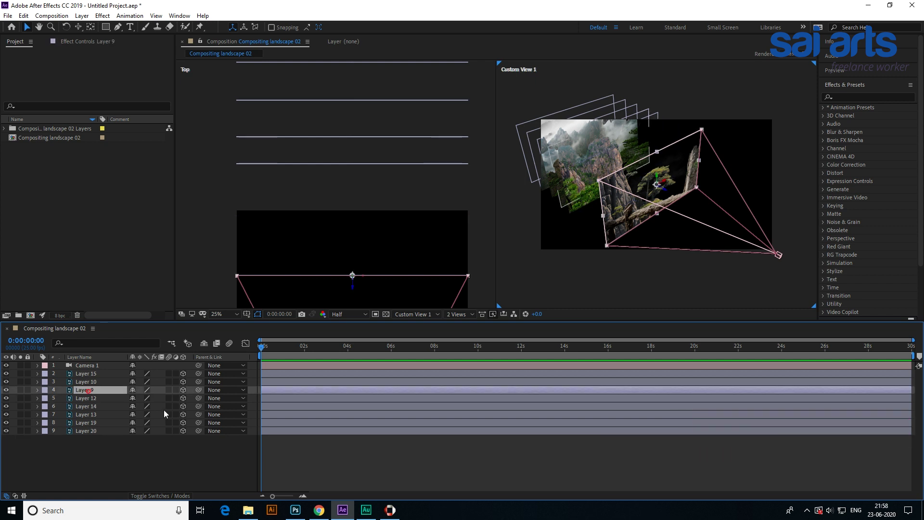
pyautogui.moveTo(664, 194); pyautogui.dragTo(595, 154)
pyautogui.click(666, 187)
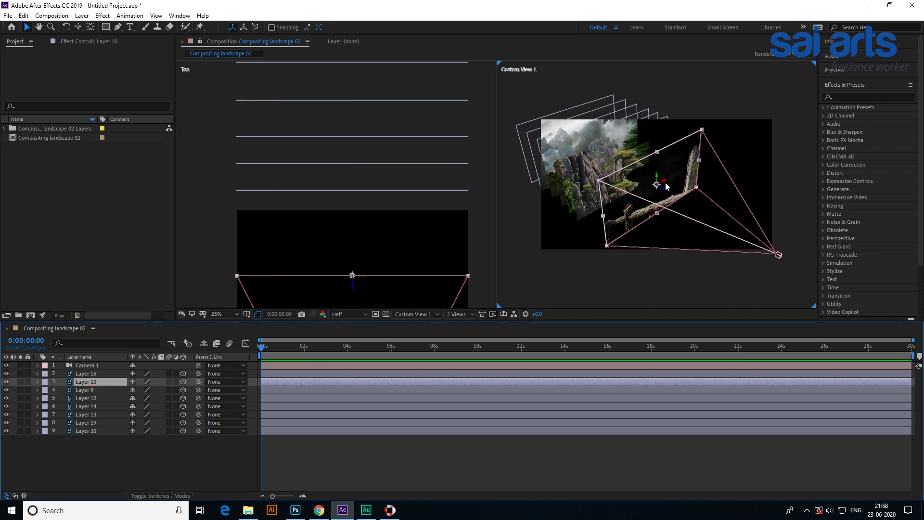
pyautogui.moveTo(666, 188); pyautogui.dragTo(613, 169)
pyautogui.click(97, 374)
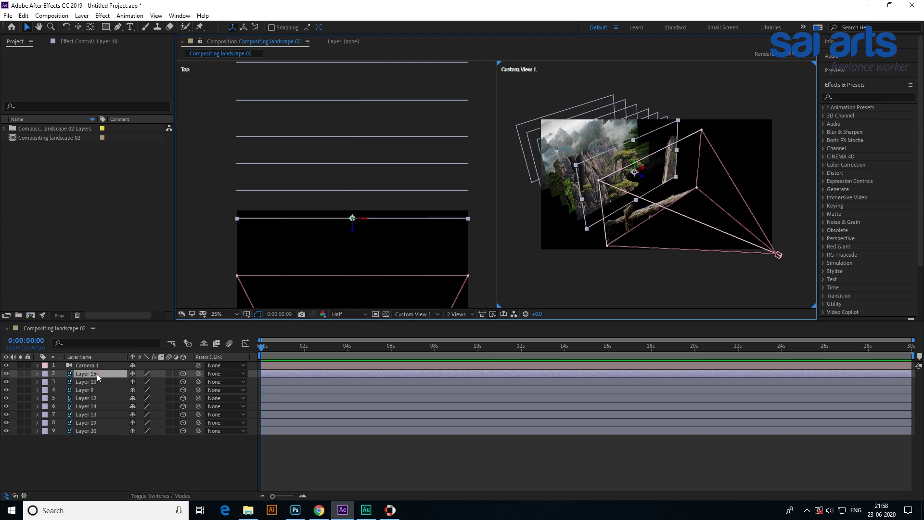
pyautogui.moveTo(672, 194); pyautogui.dragTo(651, 174)
pyautogui.press(',')
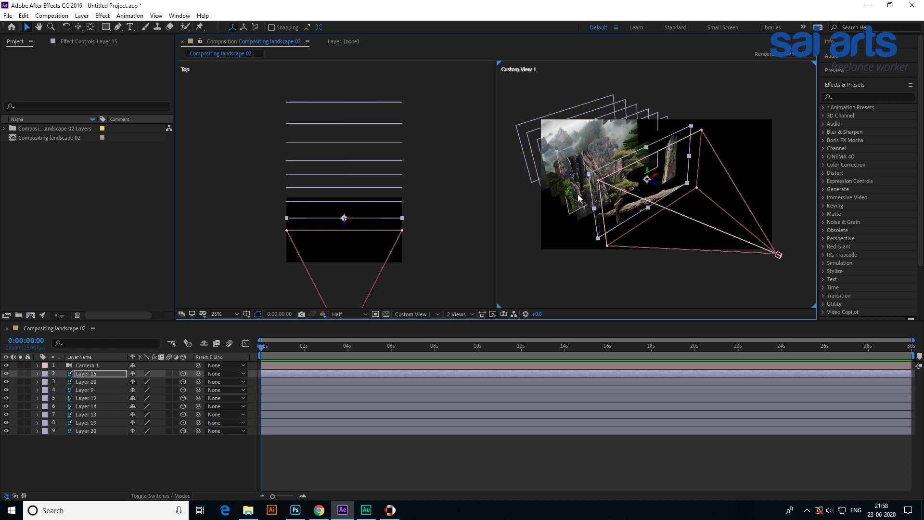
# Step: Preview Custom Views 2 and 3, then return to 1 View through the Active Camera
pyautogui.click(414, 314)
pyautogui.click(433, 424)
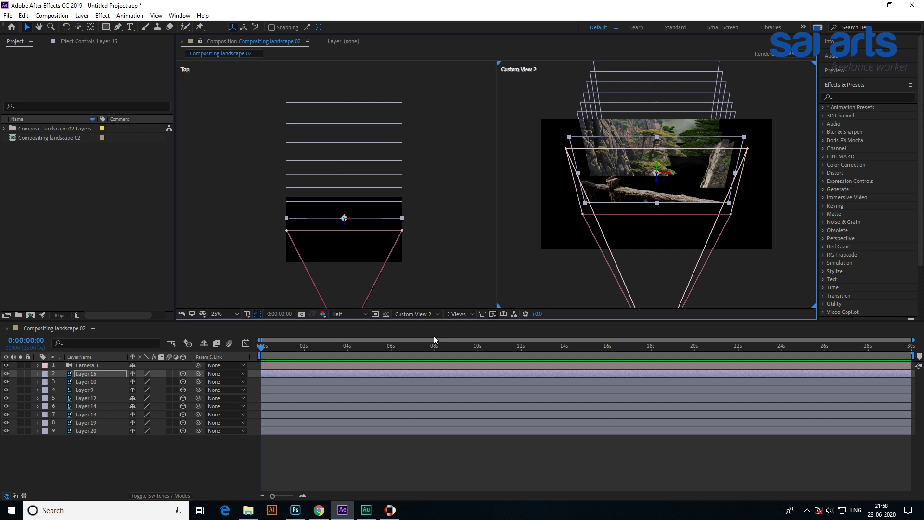
pyautogui.click(425, 315)
pyautogui.click(423, 436)
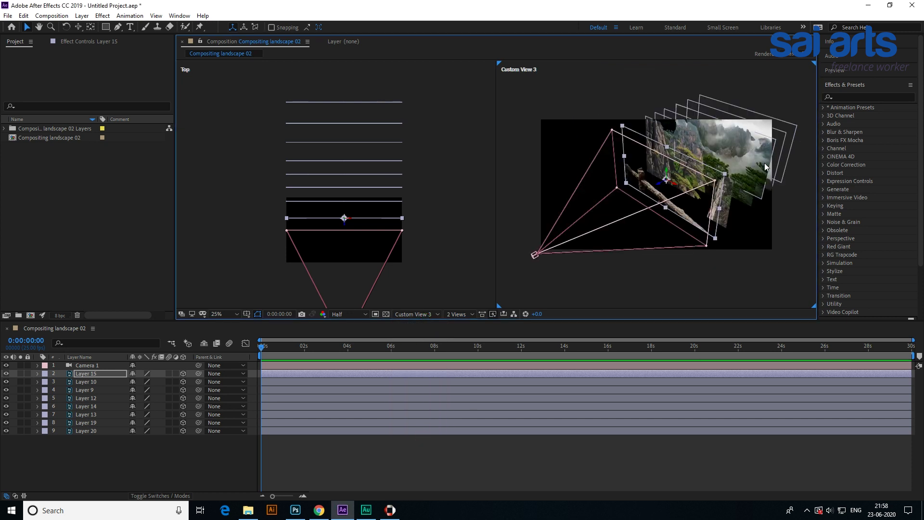
pyautogui.click(464, 314)
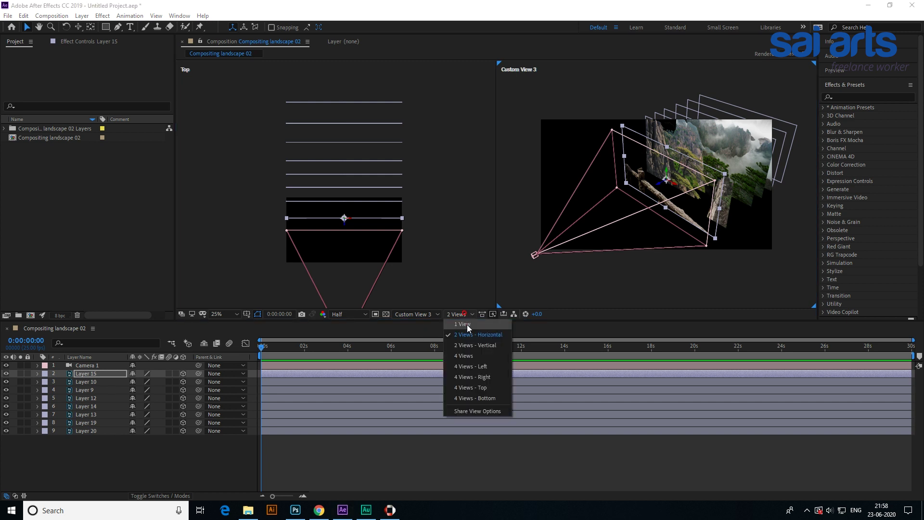
pyautogui.click(467, 324)
pyautogui.click(425, 315)
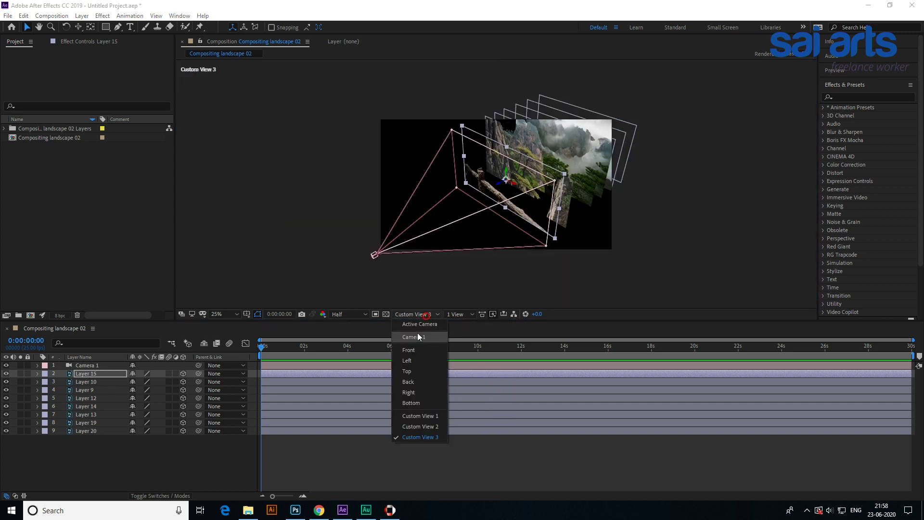
pyautogui.click(422, 331)
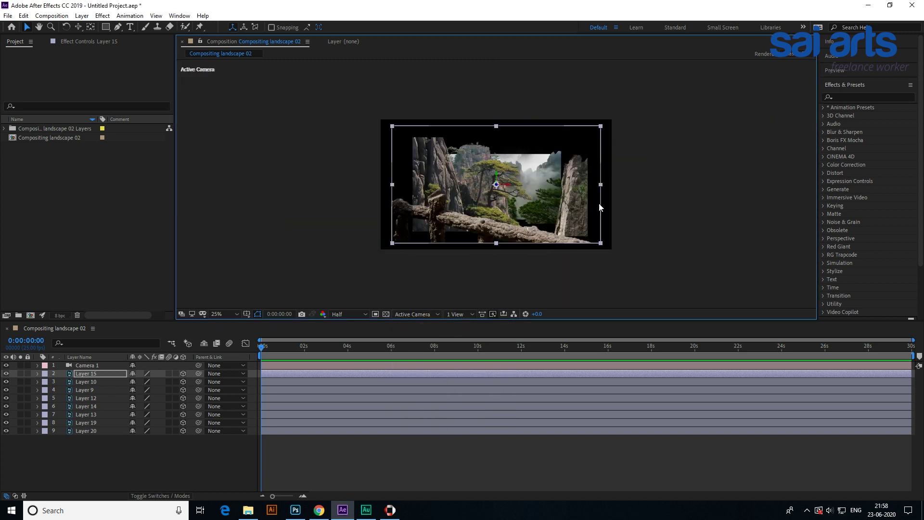
pyautogui.click(667, 201)
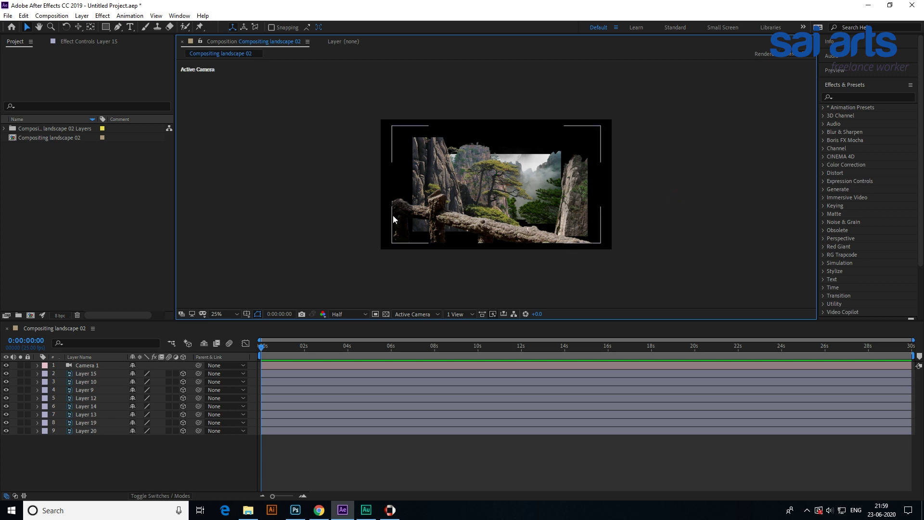
# Step: Scale Layer 20 to 263% and nudge it down in the frame
pyautogui.click(86, 431)
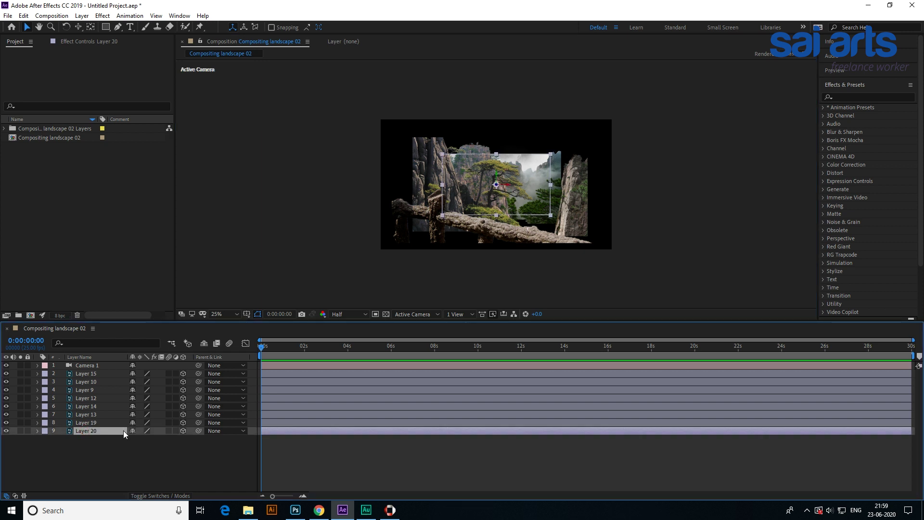
pyautogui.press('s')
pyautogui.moveTo(157, 439); pyautogui.dragTo(242, 447)
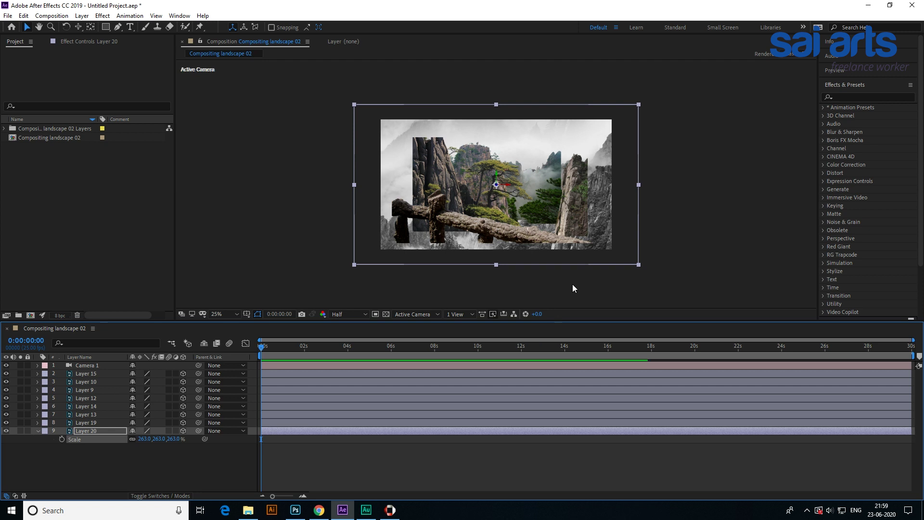
pyautogui.moveTo(573, 287); pyautogui.dragTo(576, 248)
pyautogui.moveTo(620, 187)
pyautogui.mouseDown()
pyautogui.moveTo(617, 208)
pyautogui.moveTo(620, 201)
pyautogui.mouseUp()
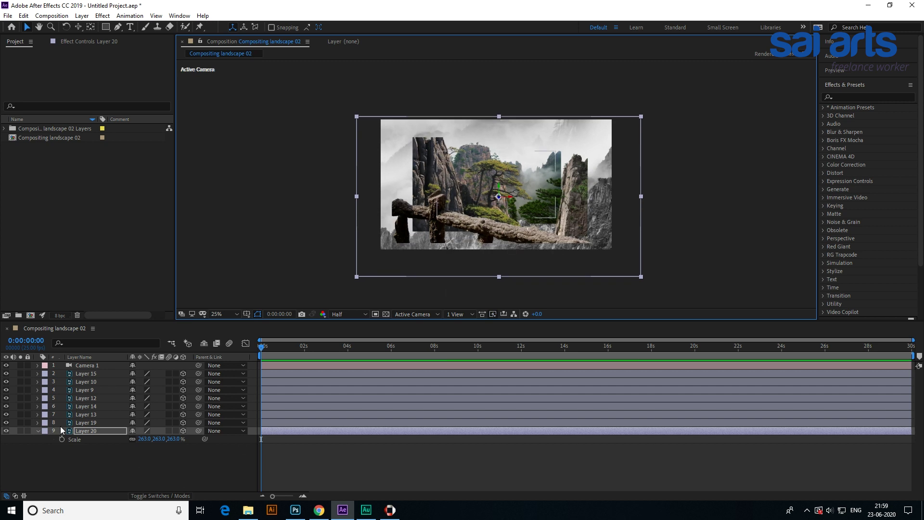
# Step: Scale Layer 19 to 207% and Layer 13 to 189%
pyautogui.click(82, 424)
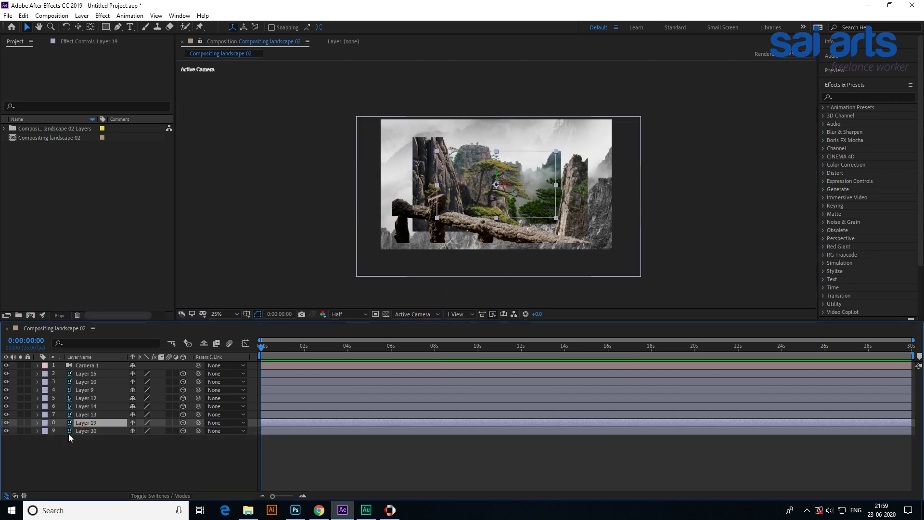
pyautogui.press('s')
pyautogui.moveTo(144, 431); pyautogui.dragTo(203, 424)
pyautogui.click(561, 275)
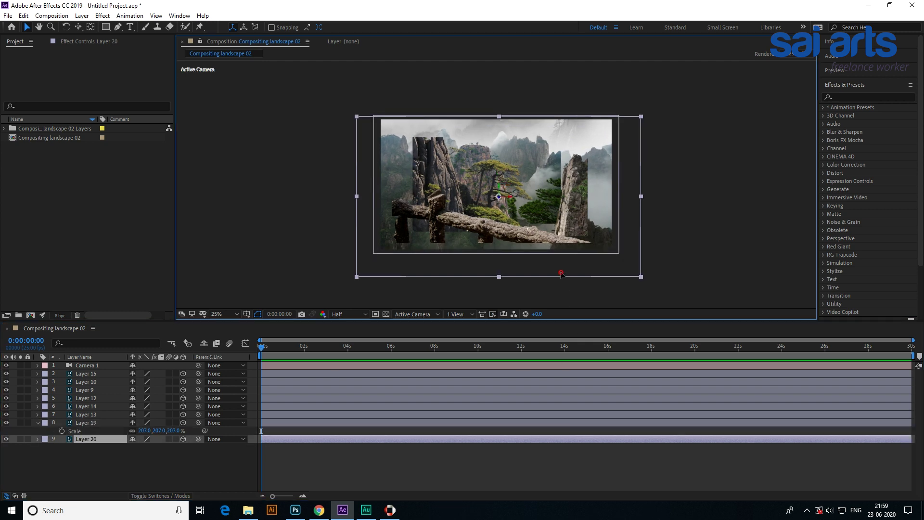
pyautogui.click(83, 415)
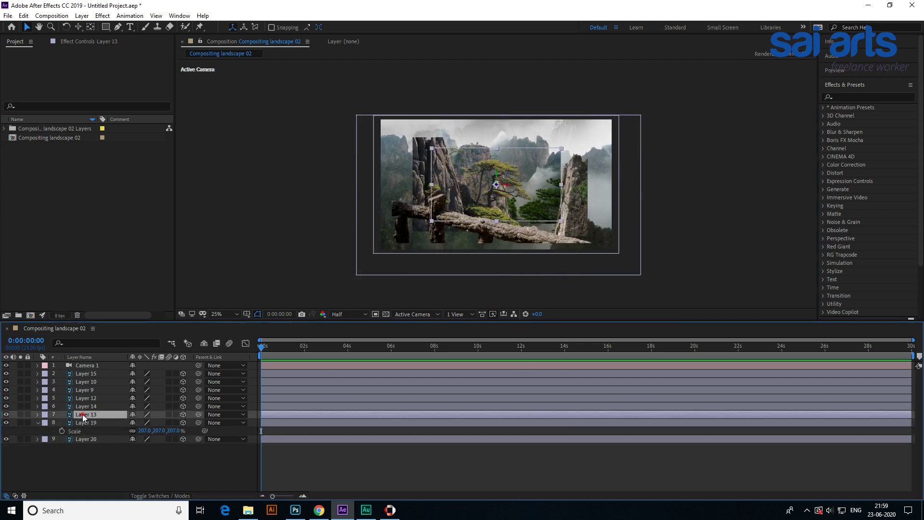
pyautogui.press('s')
pyautogui.moveTo(145, 423); pyautogui.dragTo(197, 400)
# Step: Check Scale on Layers 14, 12 and 9, and scale Layer 10 to 132%
pyautogui.click(86, 406)
pyautogui.press('s')
pyautogui.click(86, 398)
pyautogui.press('s')
pyautogui.click(88, 390)
pyautogui.press('s')
pyautogui.click(84, 382)
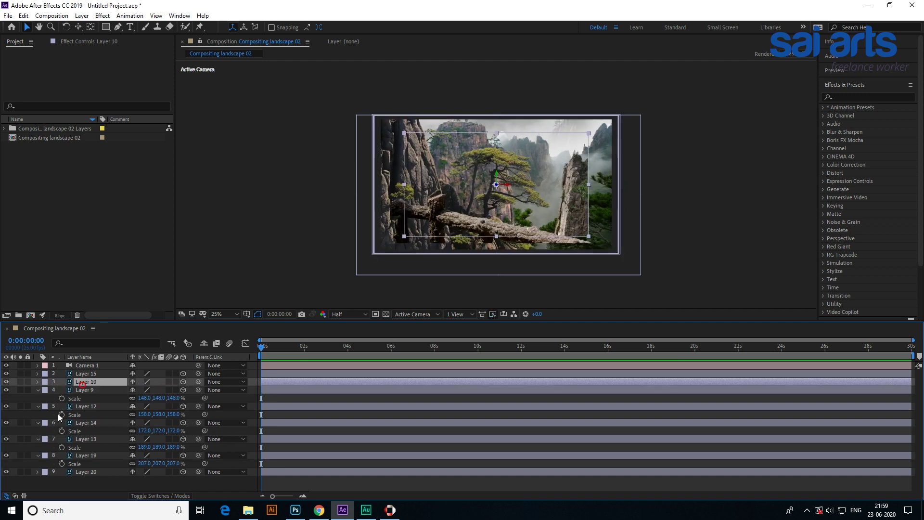
pyautogui.press('s')
pyautogui.moveTo(159, 390); pyautogui.dragTo(176, 390)
# Step: Scale Layer 15 to 116% and collapse all layers' Scale properties
pyautogui.click(105, 372)
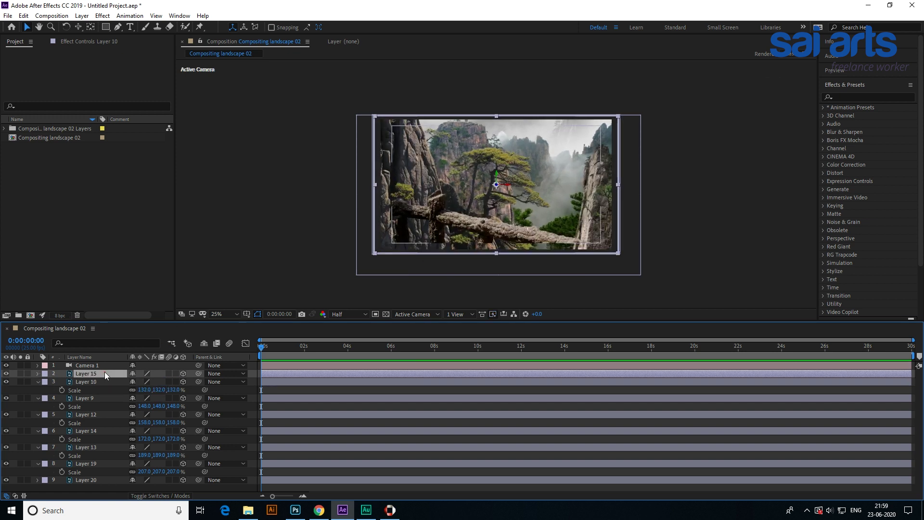
pyautogui.press('s')
pyautogui.moveTo(174, 383); pyautogui.dragTo(180, 380)
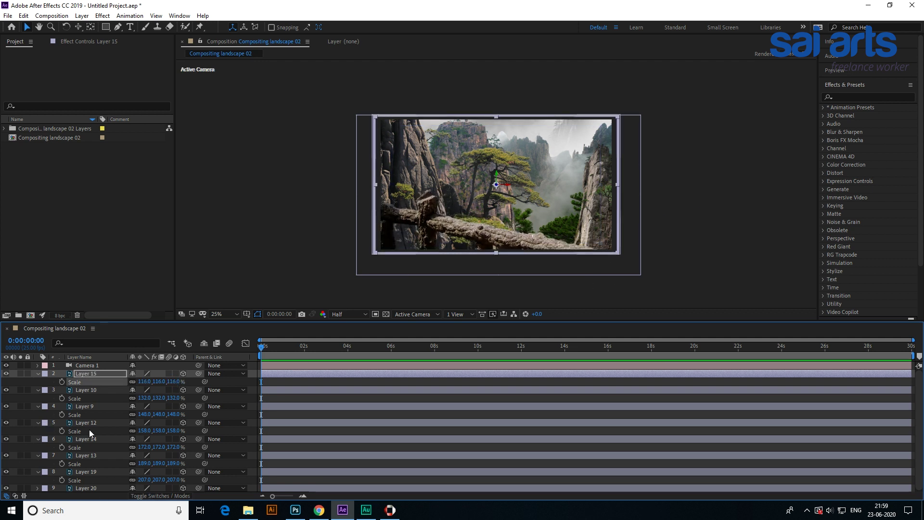
pyautogui.keyDown('shift'); pyautogui.click(89, 487); pyautogui.keyUp('shift')
pyautogui.press('s')
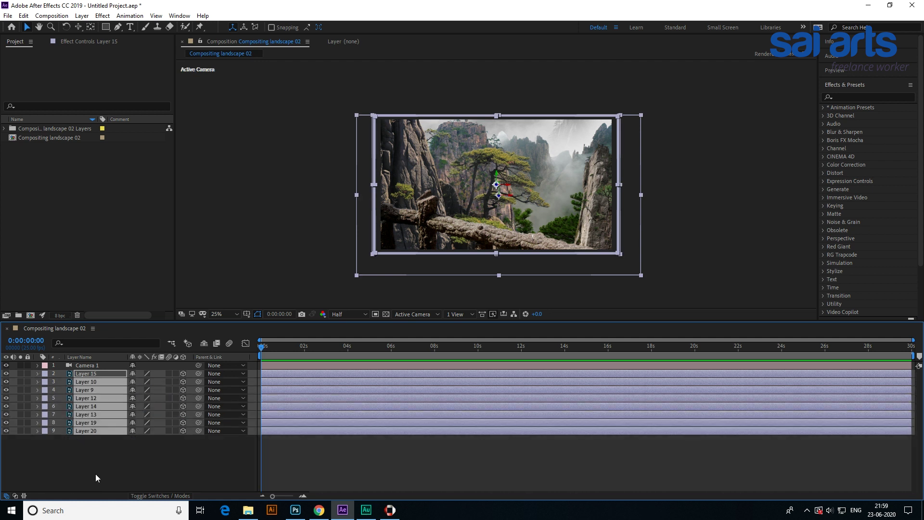
pyautogui.click(95, 474)
pyautogui.click(408, 317)
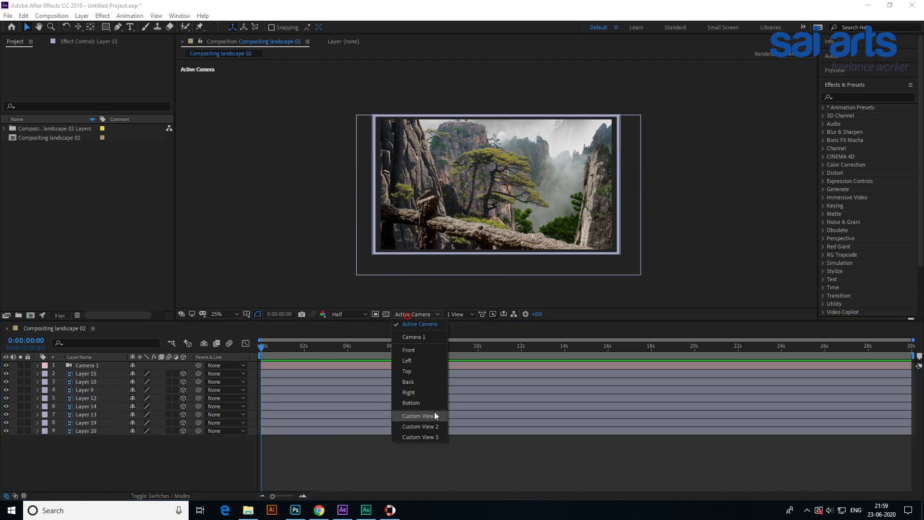
pyautogui.click(435, 415)
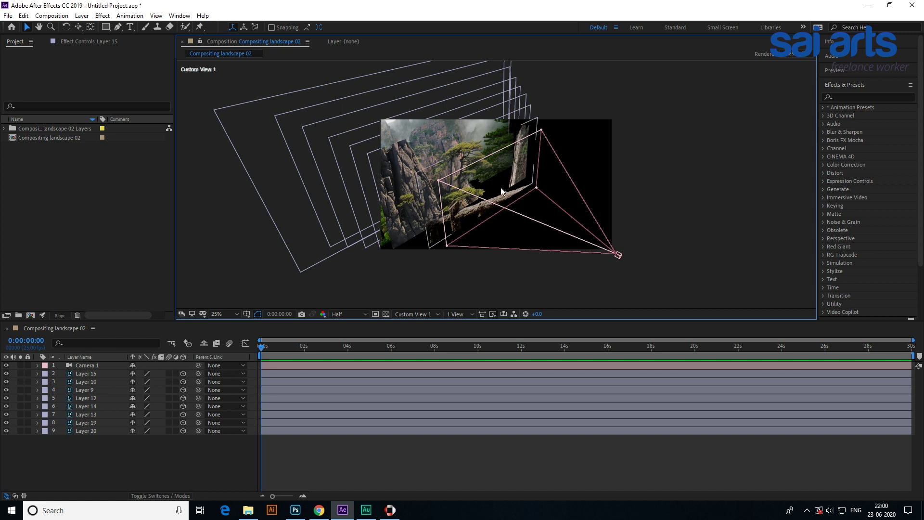
pyautogui.click(412, 314)
pyautogui.click(411, 325)
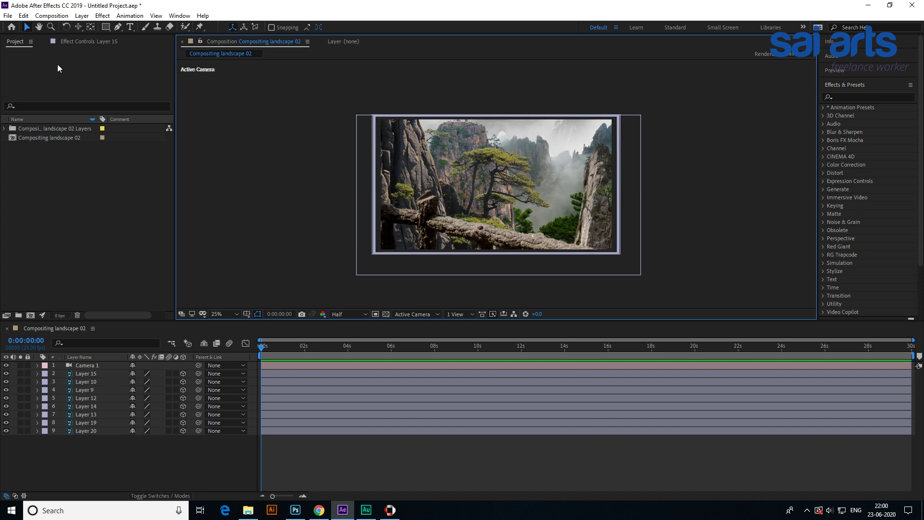
pyautogui.moveTo(78, 29); pyautogui.dragTo(101, 34)
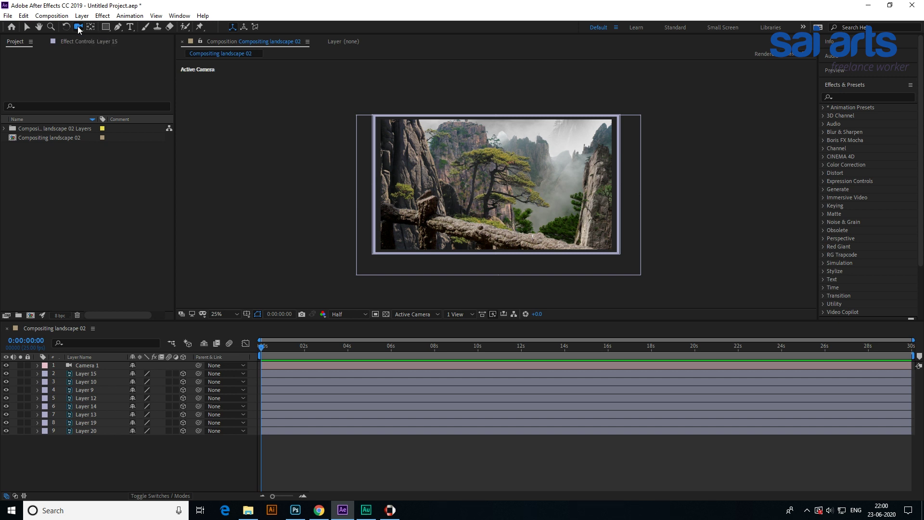
pyautogui.click(79, 28)
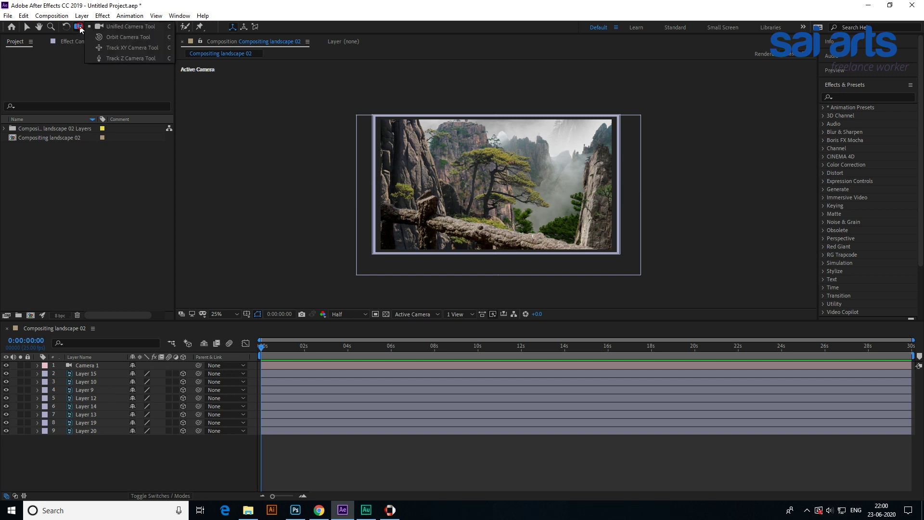
pyautogui.click(135, 58)
pyautogui.moveTo(504, 185)
pyautogui.mouseDown()
pyautogui.moveTo(504, 220)
pyautogui.moveTo(509, 193)
pyautogui.mouseUp()
pyautogui.moveTo(80, 28); pyautogui.dragTo(107, 54)
pyautogui.moveTo(460, 195); pyautogui.dragTo(409, 171)
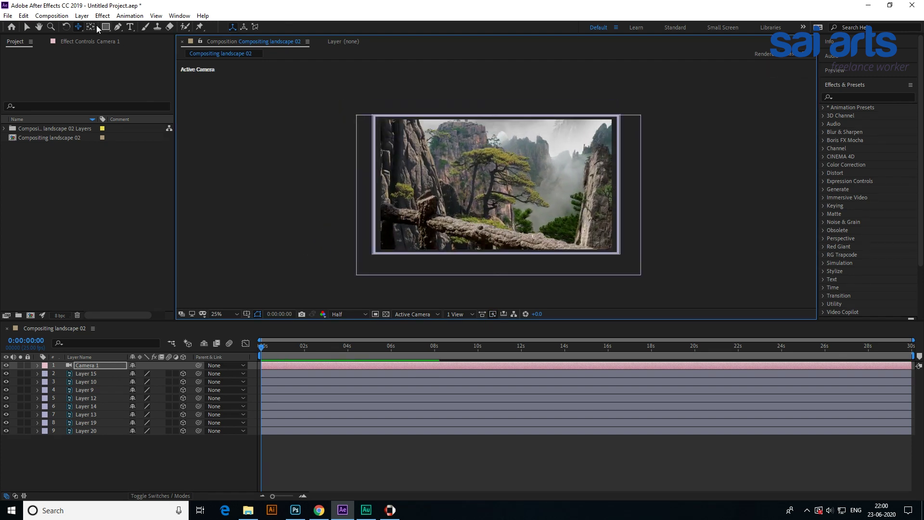
pyautogui.moveTo(78, 27); pyautogui.dragTo(111, 37)
pyautogui.moveTo(515, 186); pyautogui.dragTo(561, 195)
pyautogui.hotkey('ctrl', 'z')
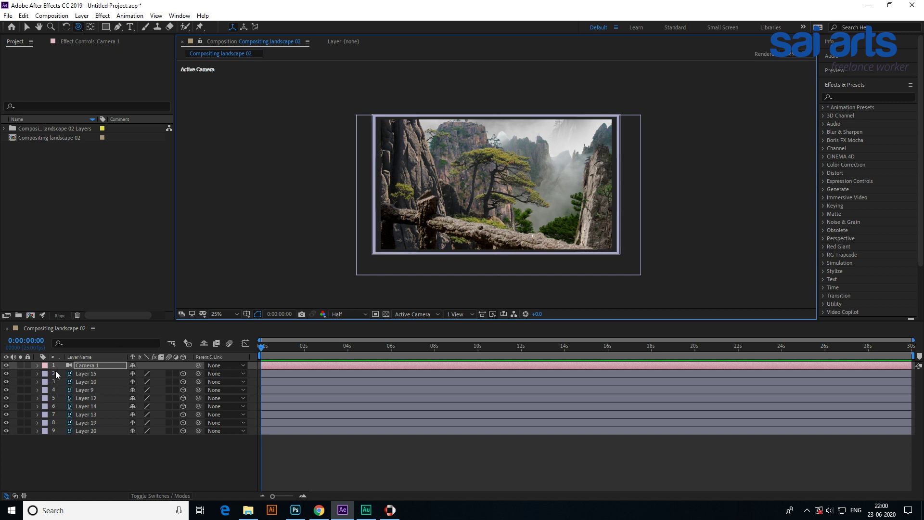
# Step: Enable Camera 1's Position and Point of Interest keyframes and add keyframes at the composition's end
pyautogui.click(37, 365)
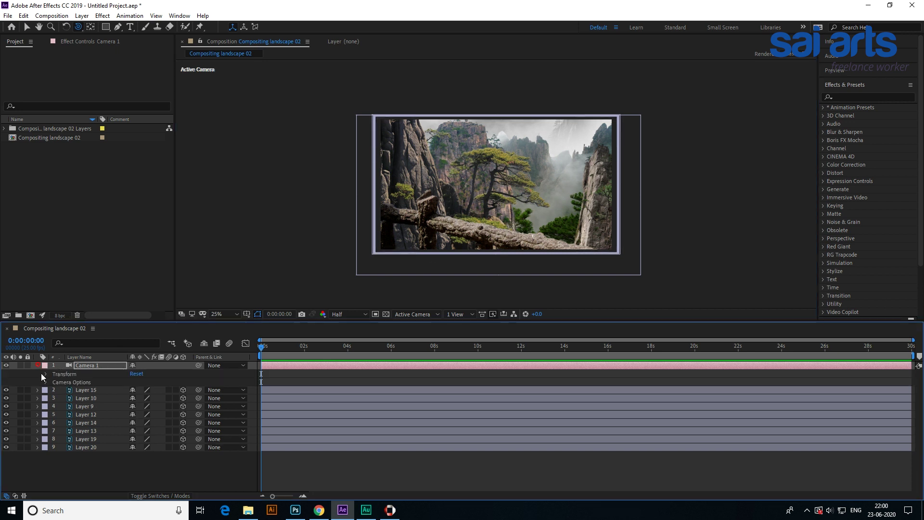
pyautogui.click(45, 375)
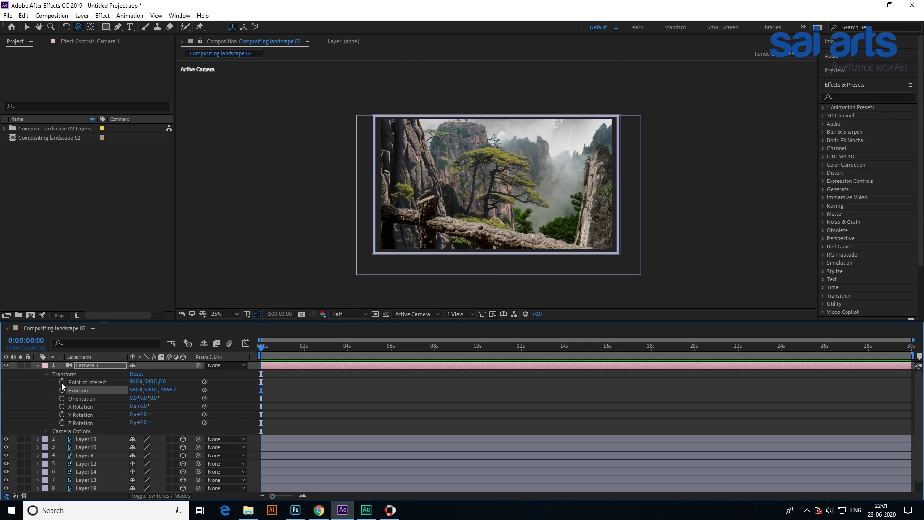
pyautogui.click(61, 383)
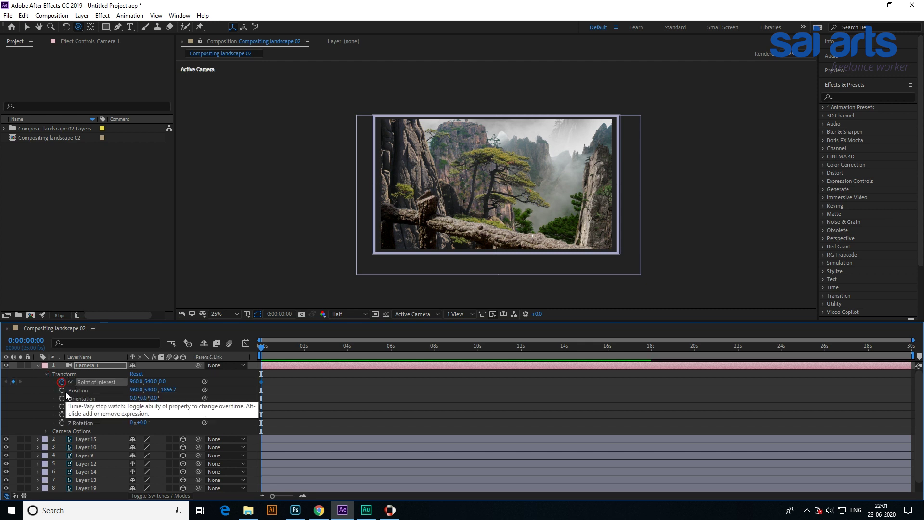
pyautogui.click(63, 390)
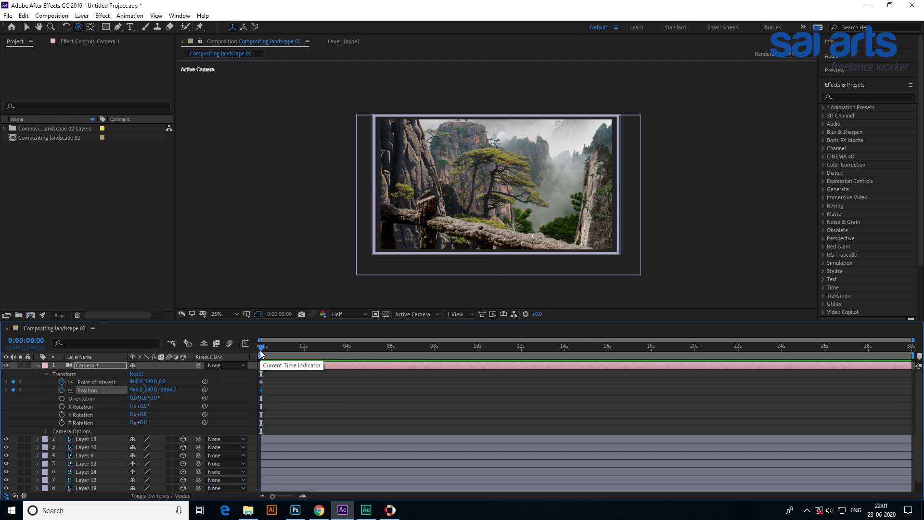
pyautogui.moveTo(262, 353); pyautogui.dragTo(912, 348)
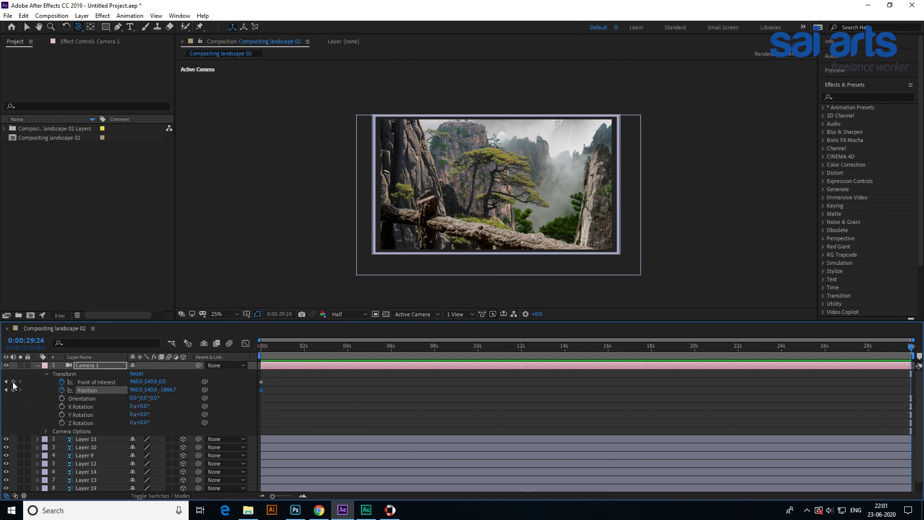
pyautogui.click(13, 382)
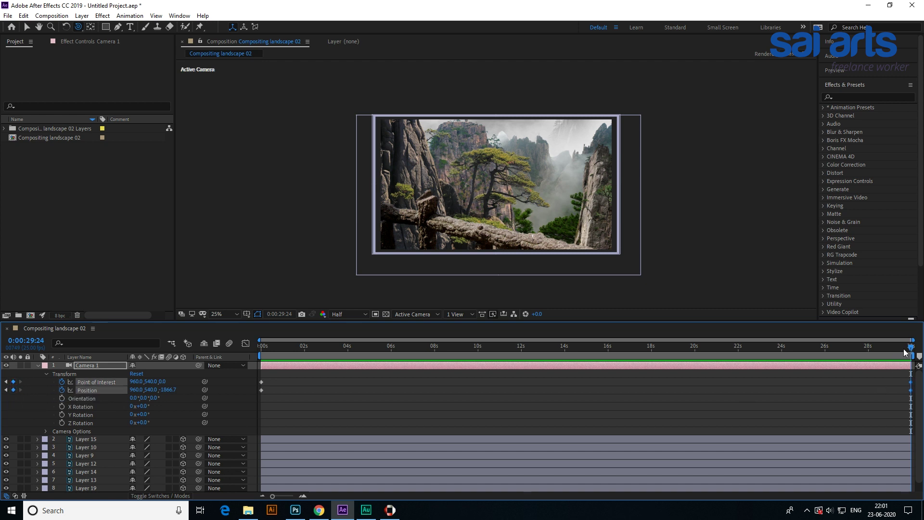
# Step: At 0 seconds, dolly Camera 1 in close and pan it to frame the misty peaks
pyautogui.moveTo(910, 350); pyautogui.dragTo(229, 374)
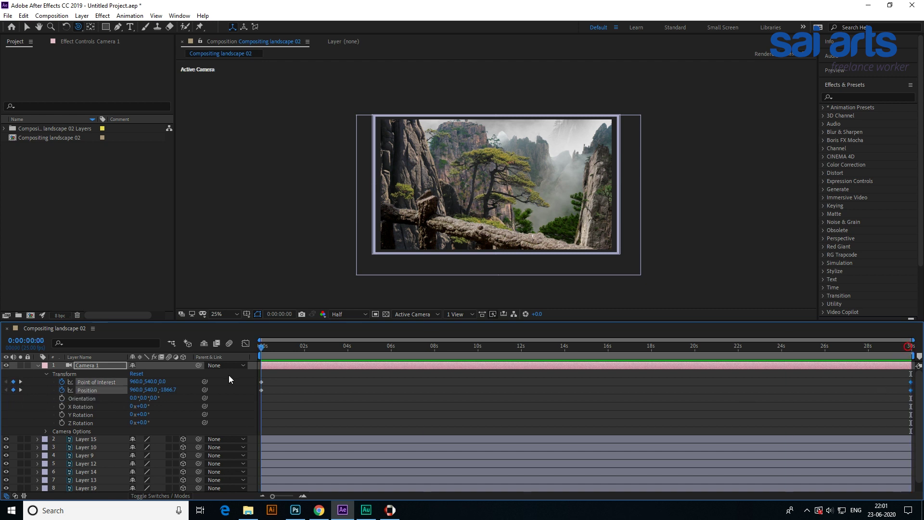
pyautogui.click(264, 382)
pyautogui.click(262, 382)
pyautogui.moveTo(77, 31); pyautogui.dragTo(109, 58)
pyautogui.moveTo(532, 197); pyautogui.dragTo(617, 120)
pyautogui.moveTo(77, 27); pyautogui.dragTo(112, 48)
pyautogui.moveTo(553, 154); pyautogui.dragTo(559, 206)
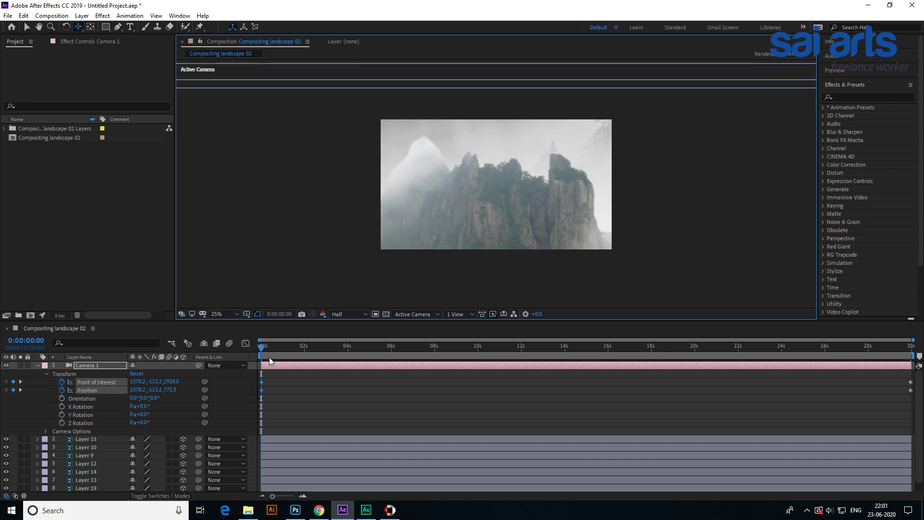
# Step: Reposition Camera 1 for the 10-second and 20-second keyframes, then scrub to check the move
pyautogui.moveTo(264, 347); pyautogui.dragTo(479, 363)
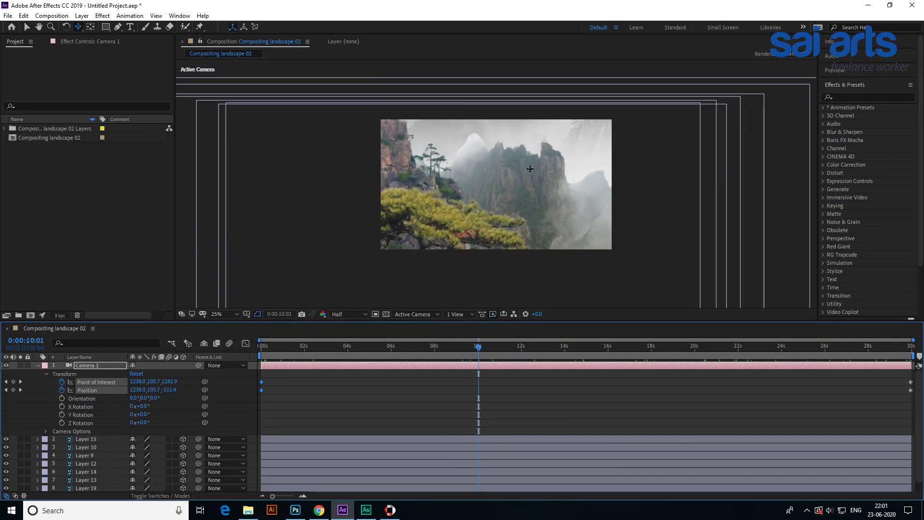
pyautogui.moveTo(523, 203); pyautogui.dragTo(522, 169)
pyautogui.moveTo(492, 343); pyautogui.dragTo(695, 352)
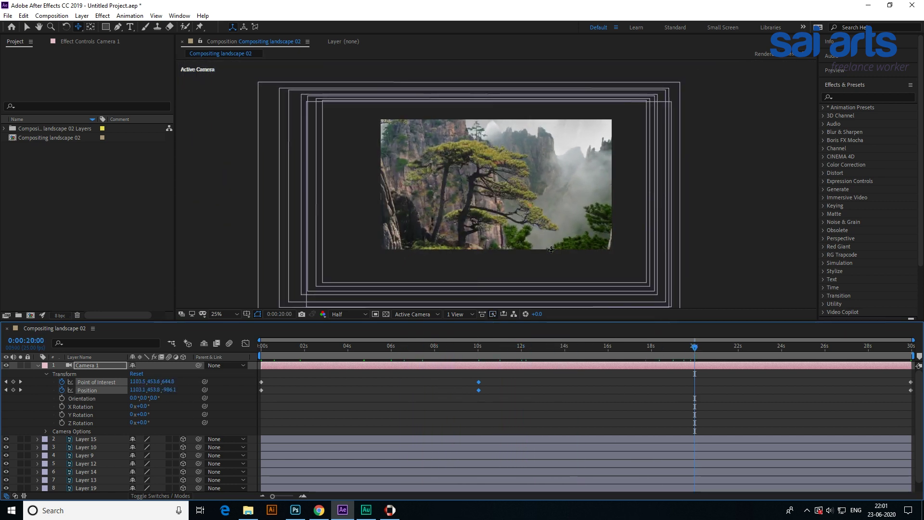
pyautogui.moveTo(548, 232); pyautogui.dragTo(509, 223)
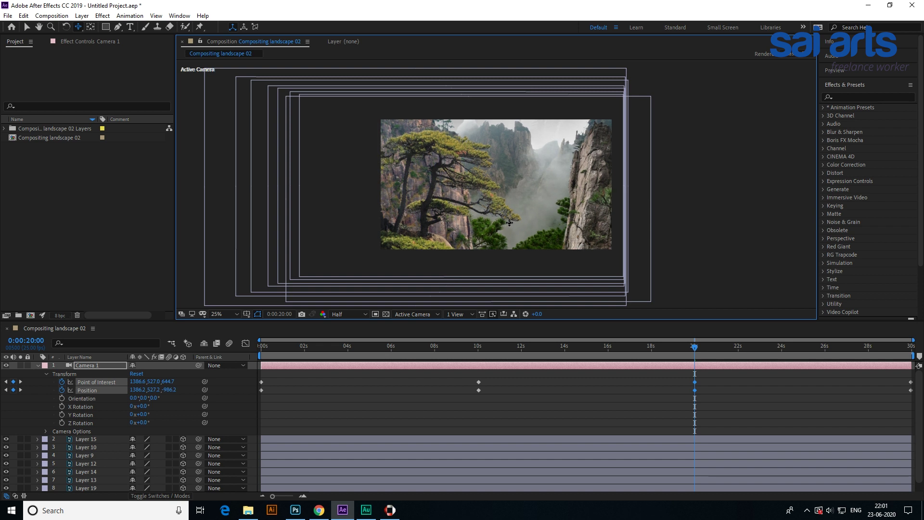
pyautogui.moveTo(701, 348); pyautogui.dragTo(696, 382)
pyautogui.moveTo(793, 377); pyautogui.dragTo(913, 371)
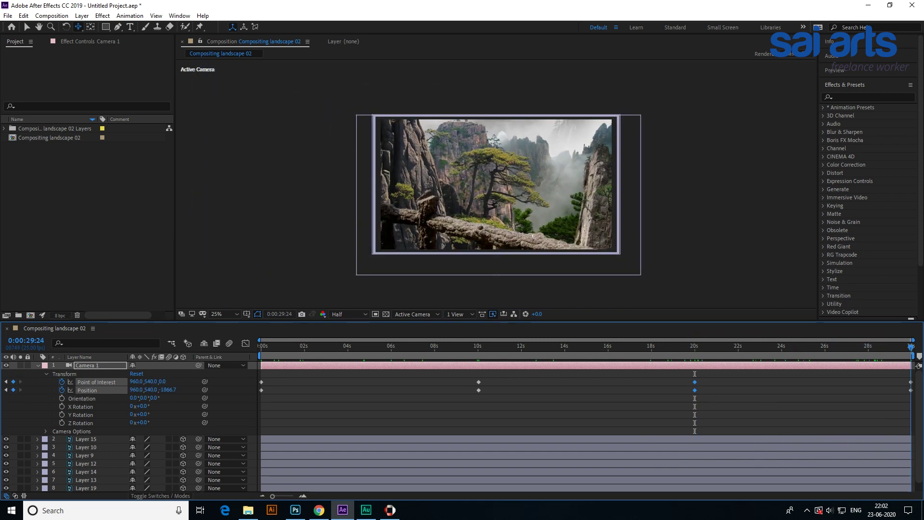
pyautogui.press('Home')
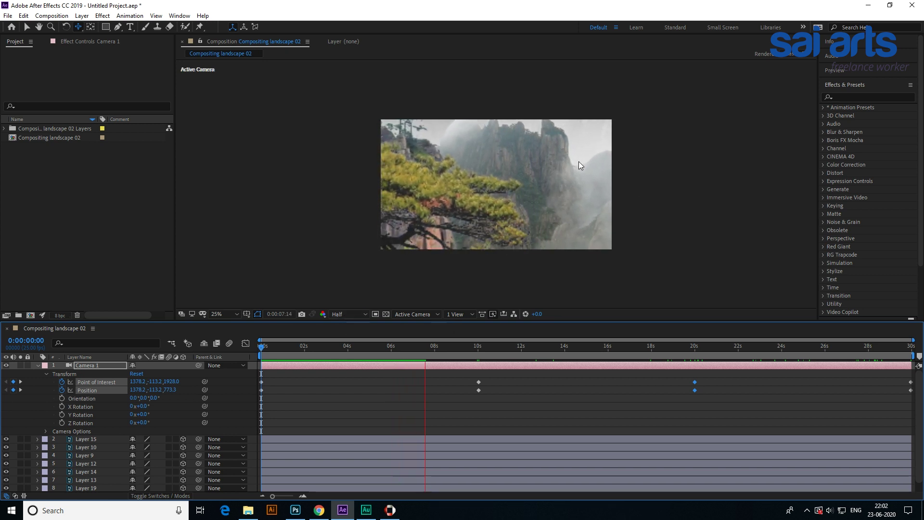
# Step: Play back Camera 1's push-in from the misty peaks to the full landscape near 30 seconds
pyautogui.click(347, 317)
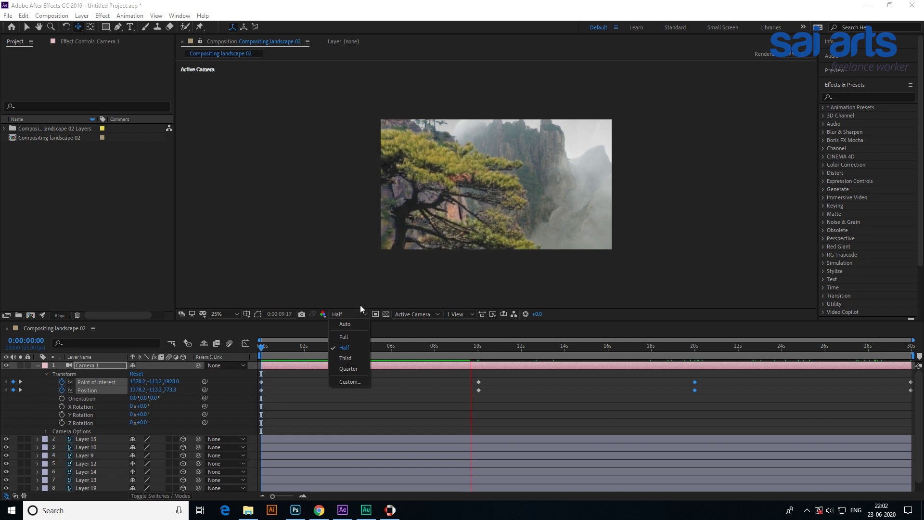
pyautogui.click(315, 258)
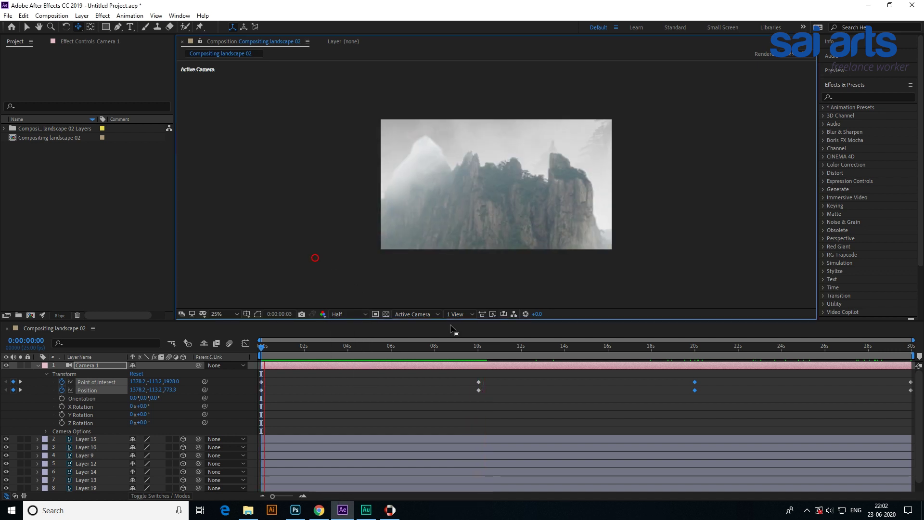
pyautogui.moveTo(310, 352); pyautogui.dragTo(887, 422)
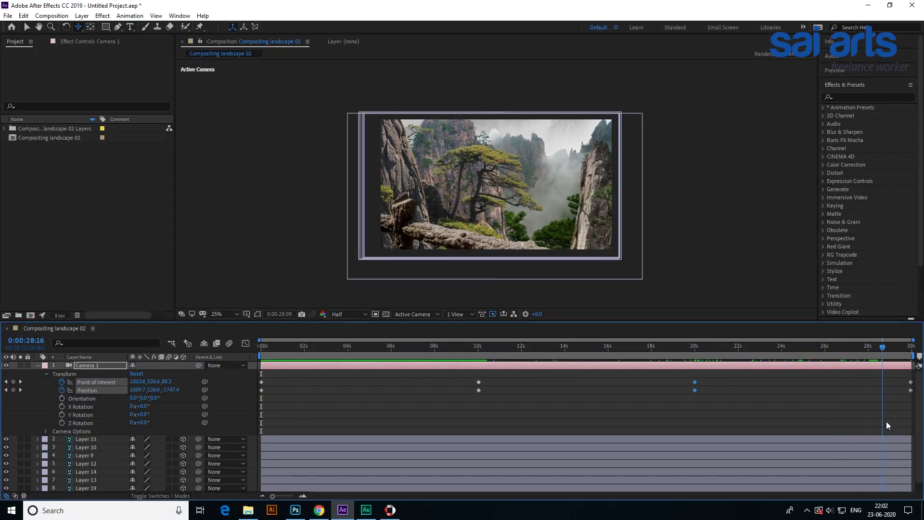
pyautogui.press('space')
pyautogui.click(37, 365)
pyautogui.press('v')
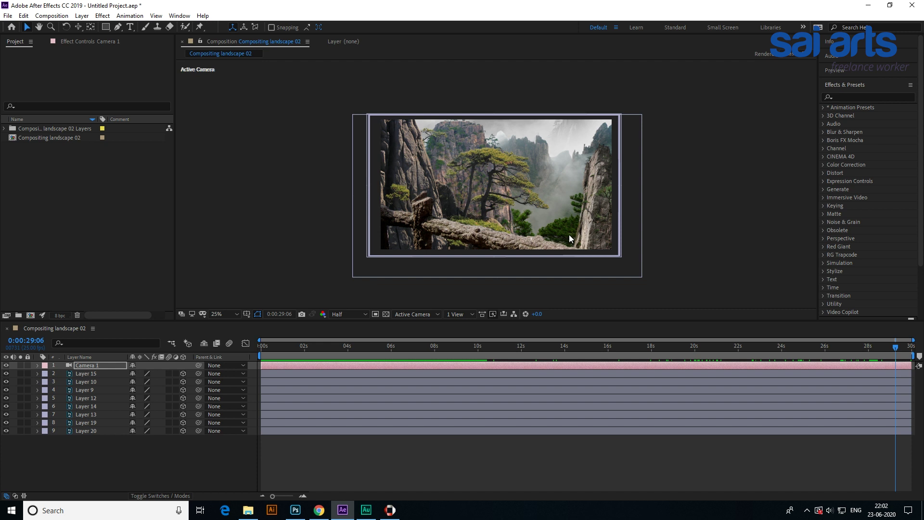
# Step: Import mist.png, add it to the composition and scale it to 467%
pyautogui.doubleClick(42, 205)
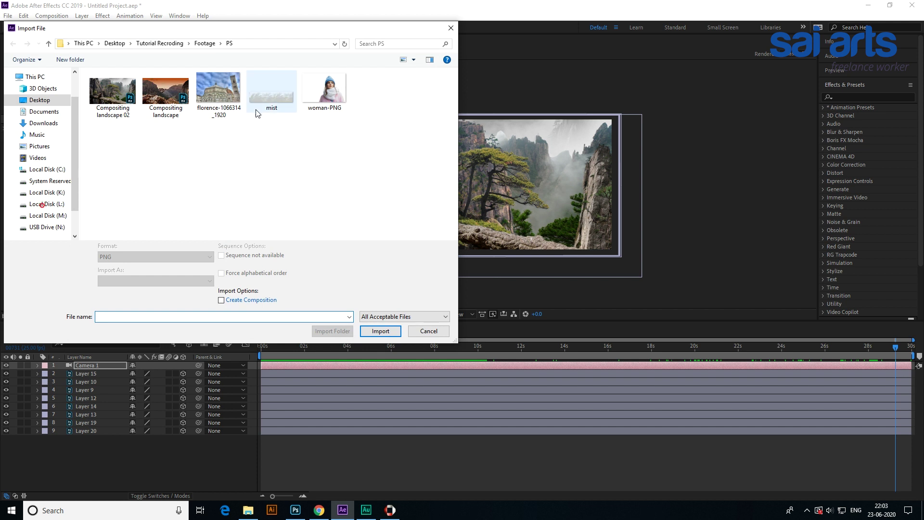
pyautogui.click(281, 102)
pyautogui.click(380, 331)
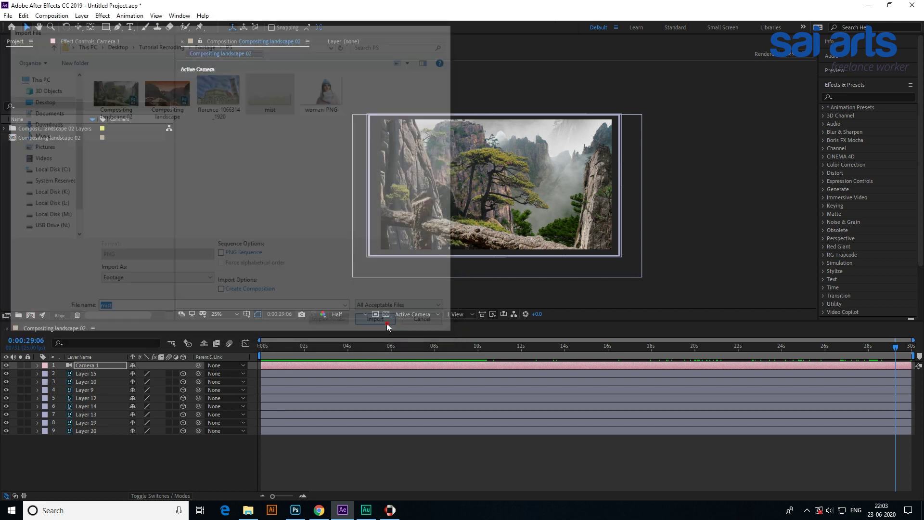
pyautogui.moveTo(36, 130); pyautogui.dragTo(96, 411)
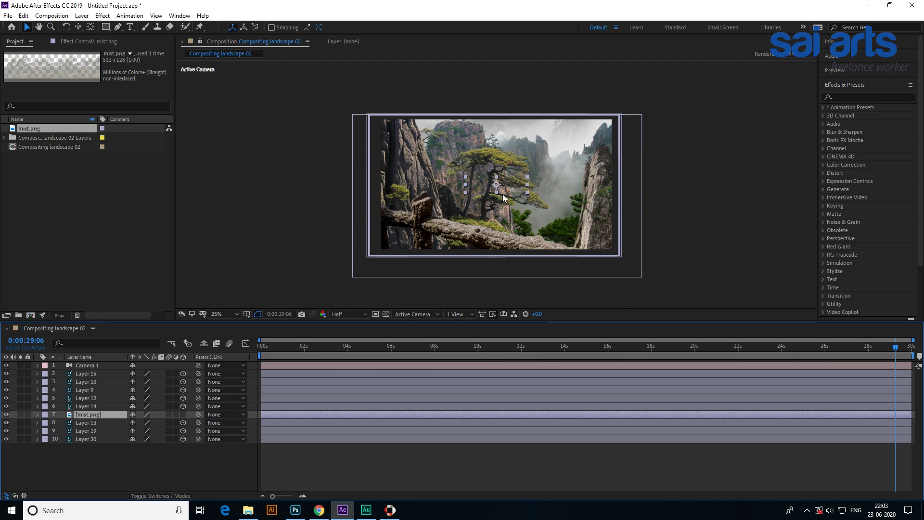
pyautogui.press('s')
pyautogui.moveTo(158, 424); pyautogui.dragTo(293, 417)
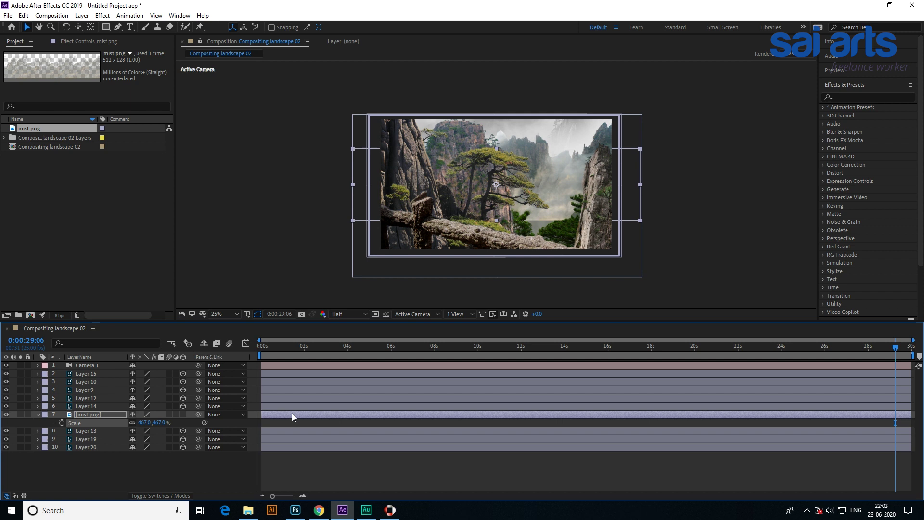
# Step: Move the mist layer below Layer 13 and make it a 3D layer
pyautogui.moveTo(86, 414)
pyautogui.mouseDown()
pyautogui.moveTo(85, 441)
pyautogui.moveTo(88, 398)
pyautogui.mouseUp()
pyautogui.click(88, 405)
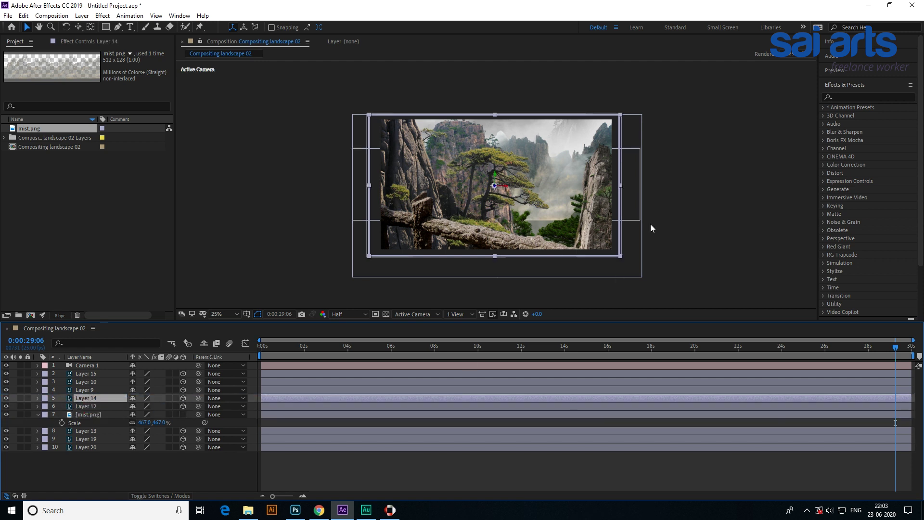
pyautogui.click(183, 414)
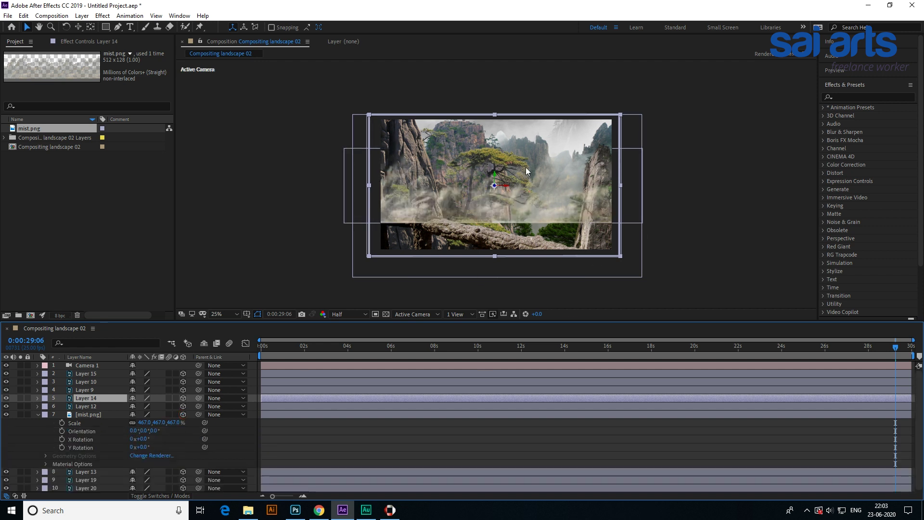
pyautogui.click(495, 186)
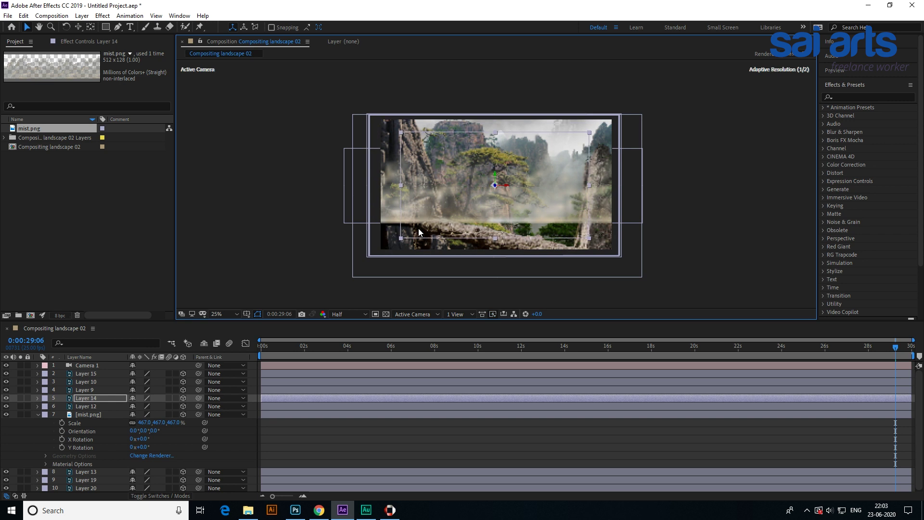
pyautogui.click(86, 415)
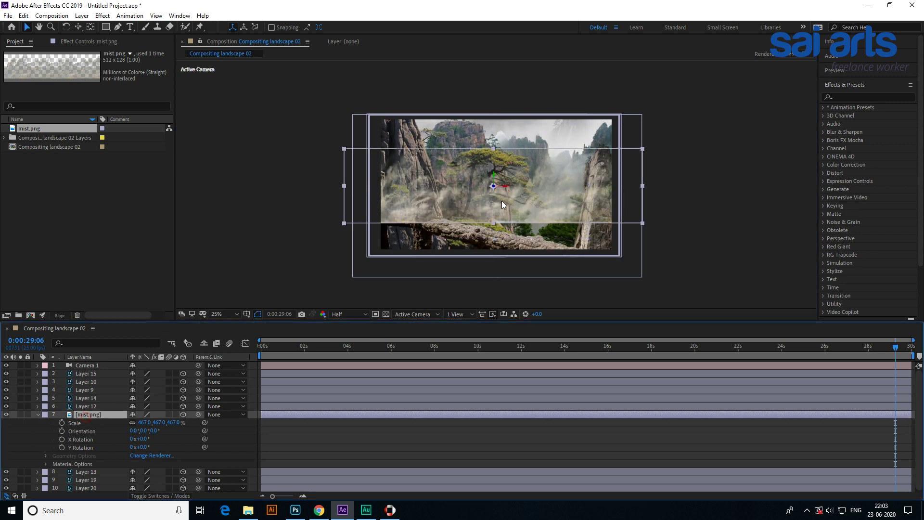
# Step: Push the mist layer back in depth and stretch it to about 1834.8 × 1476.3% scale
pyautogui.moveTo(492, 184); pyautogui.dragTo(431, 224)
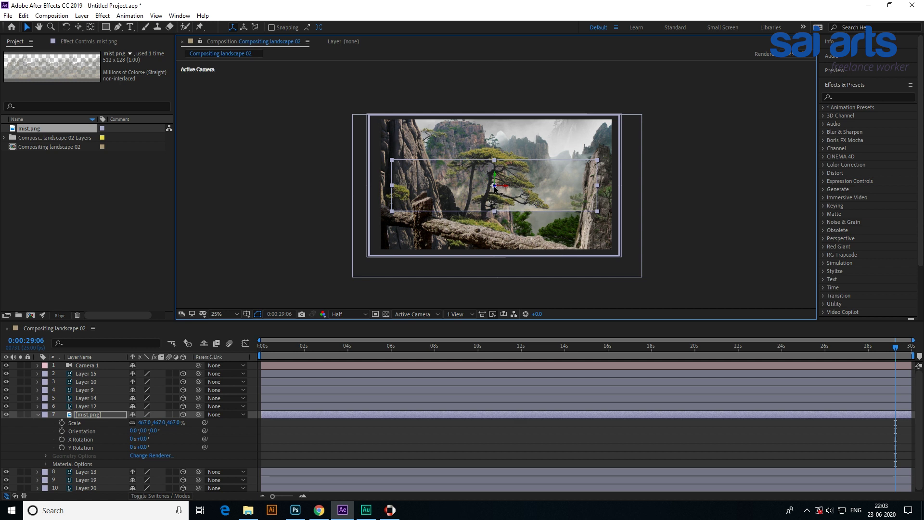
pyautogui.moveTo(495, 188); pyautogui.dragTo(482, 197)
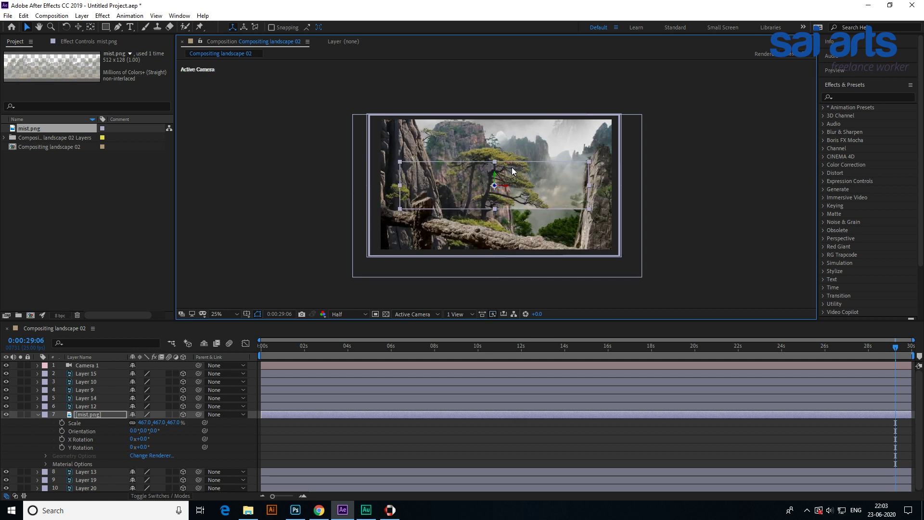
pyautogui.moveTo(590, 186); pyautogui.dragTo(708, 185)
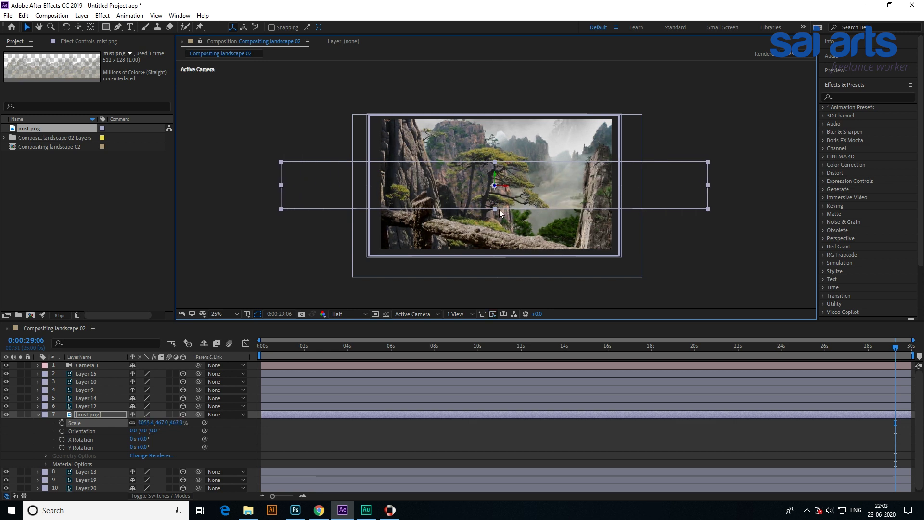
pyautogui.moveTo(495, 209); pyautogui.dragTo(495, 260)
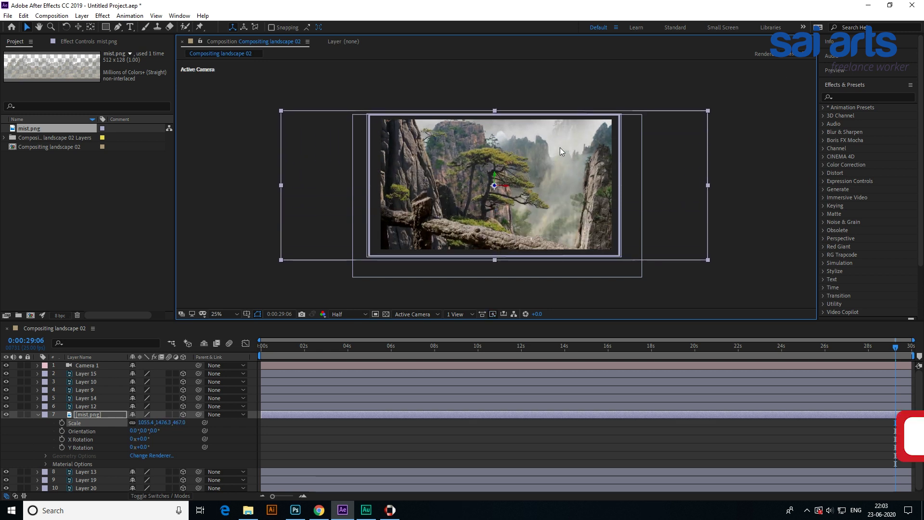
pyautogui.moveTo(560, 148); pyautogui.dragTo(560, 182)
pyautogui.moveTo(709, 222); pyautogui.dragTo(838, 217)
# Step: Shift the mist layer to the left and set a starting Position keyframe
pyautogui.press(',')
pyautogui.press(',')
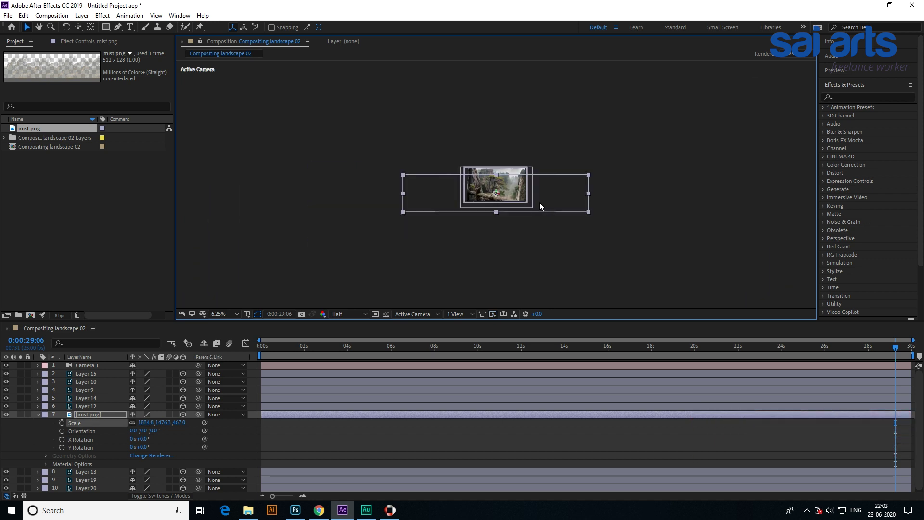
pyautogui.press('.')
pyautogui.moveTo(682, 204); pyautogui.dragTo(557, 204)
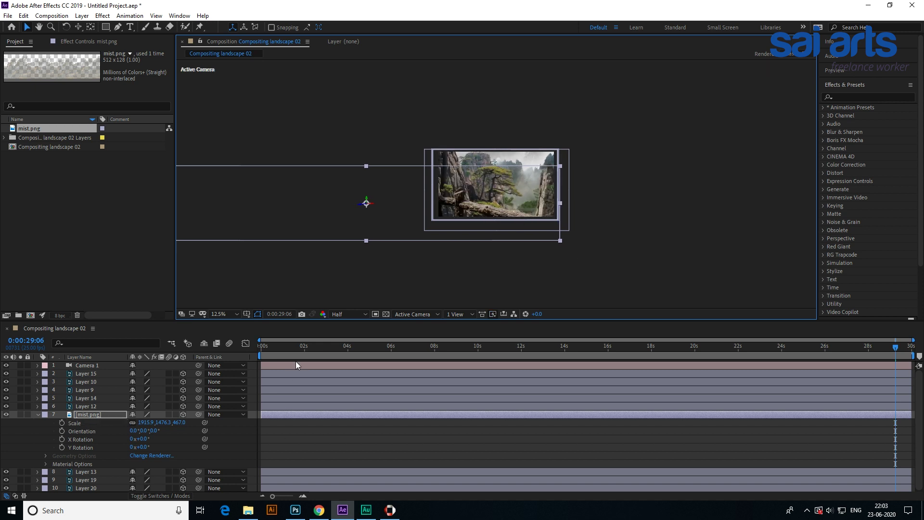
pyautogui.press('Home')
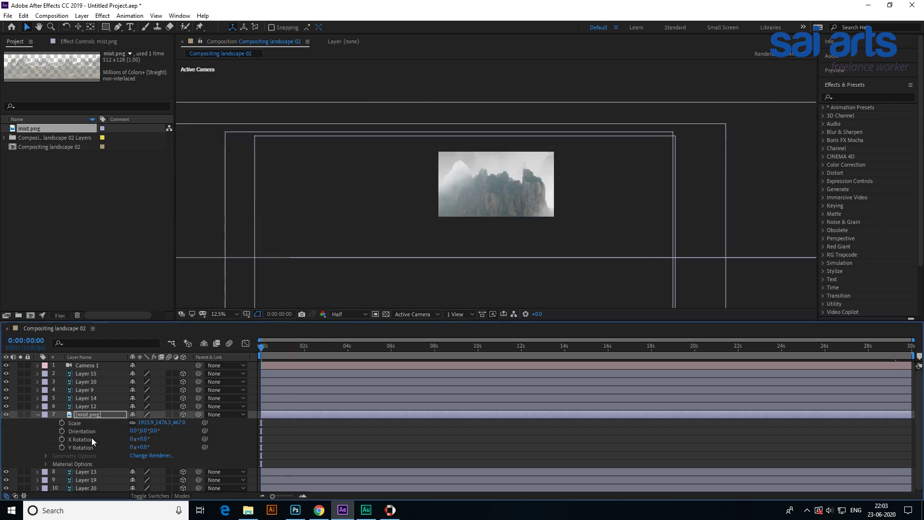
pyautogui.press('p')
pyautogui.click(62, 423)
# Step: At the composition's end, slide the mist layer right to X 4119.2 and preview the drift
pyautogui.press('End')
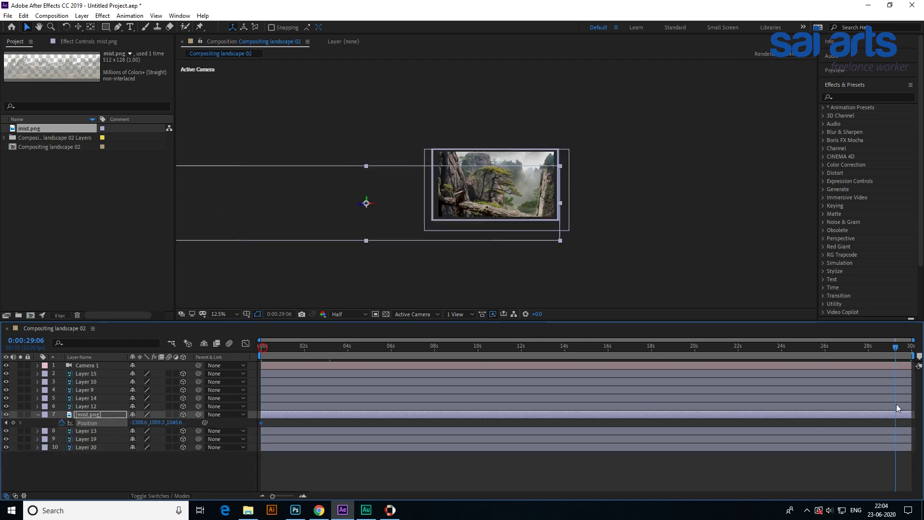
pyautogui.moveTo(279, 230); pyautogui.dragTo(528, 220)
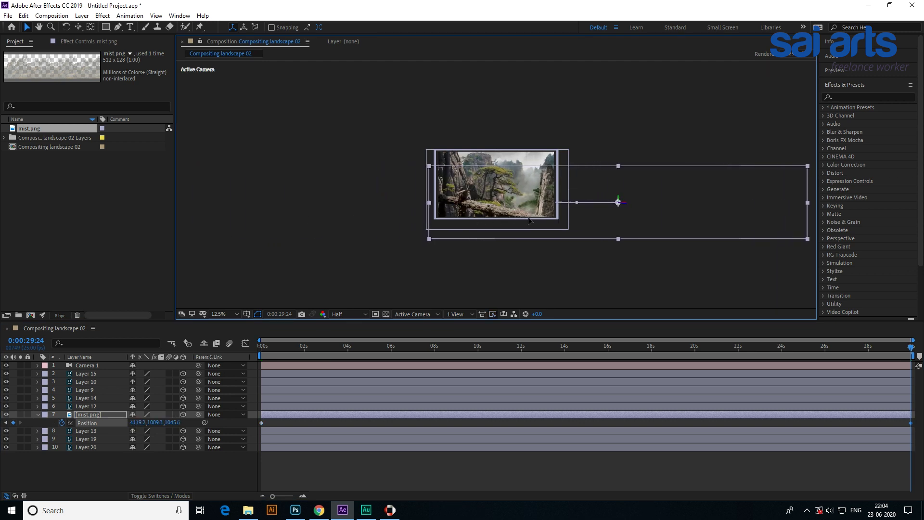
pyautogui.click(694, 279)
pyautogui.press('.')
pyautogui.press('.')
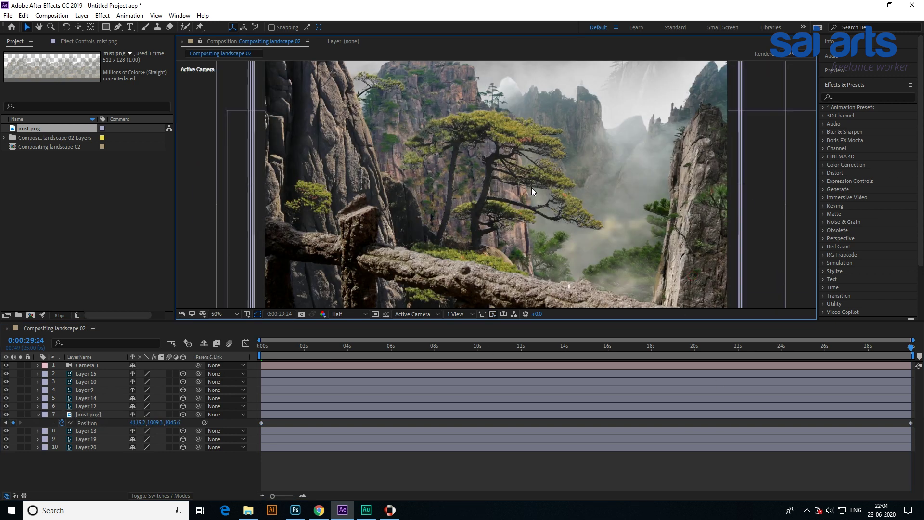
pyautogui.moveTo(895, 346); pyautogui.dragTo(815, 386)
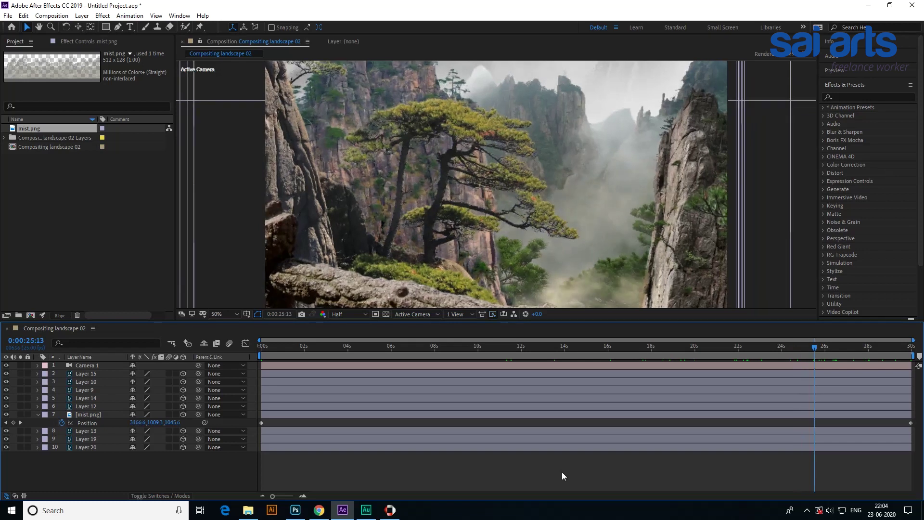
# Step: Apply the Color Correction > Tint effect to the mist.png layer
pyautogui.click(86, 415)
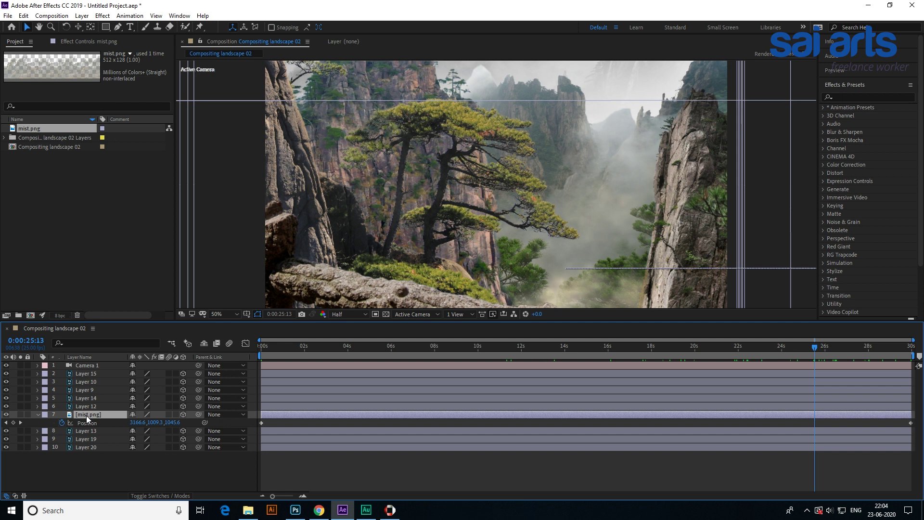
pyautogui.rightClick(89, 414)
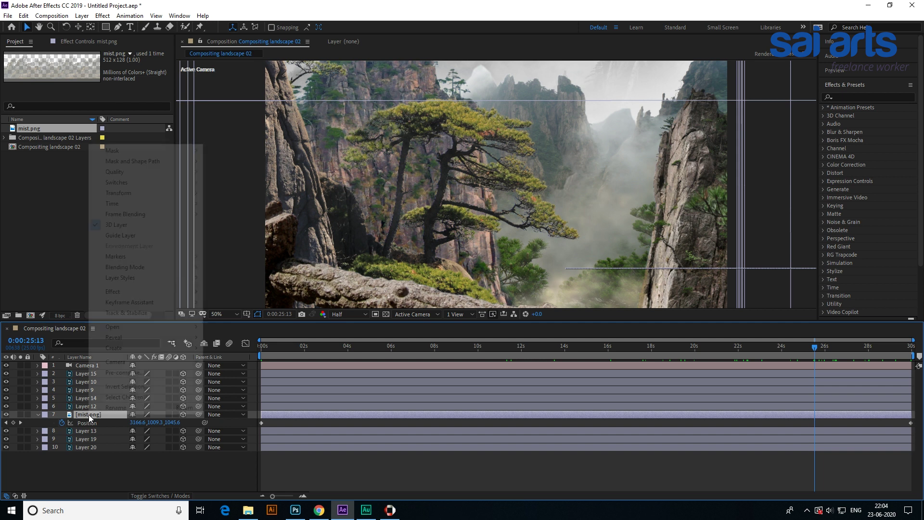
pyautogui.moveTo(144, 291)
pyautogui.moveTo(266, 343)
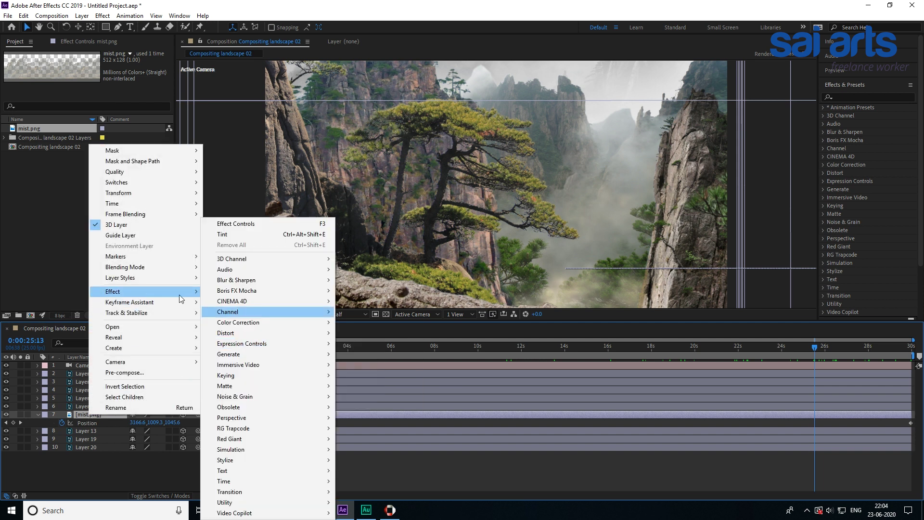
pyautogui.moveTo(290, 322)
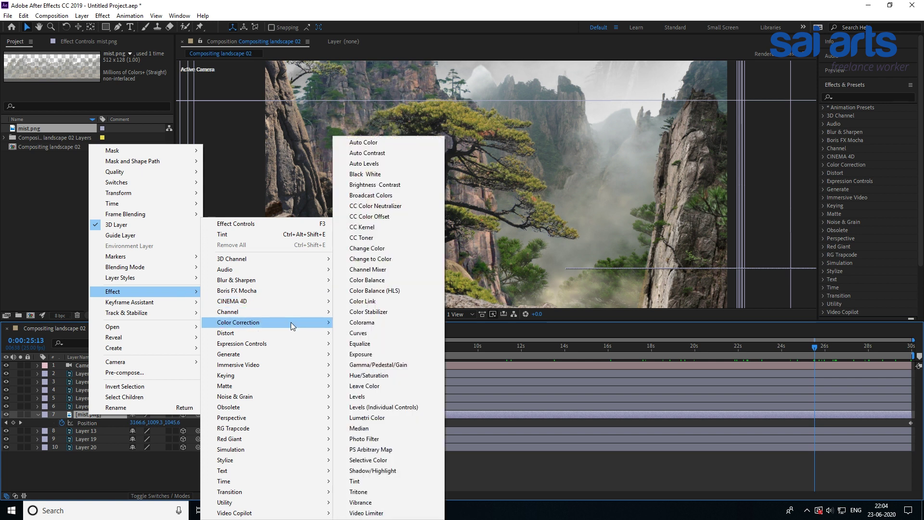
pyautogui.click(391, 481)
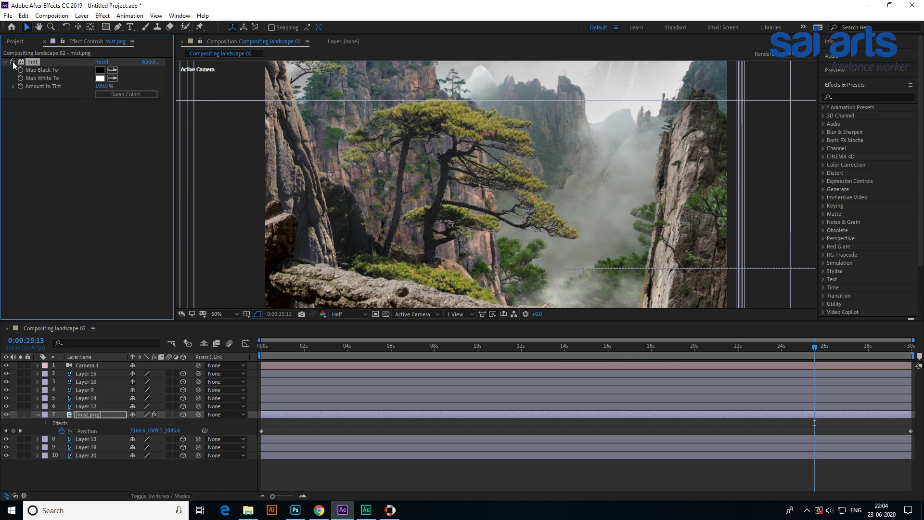
# Step: Lower the mist layer's Opacity to 52% and preview an earlier frame of the haze
pyautogui.click(88, 414)
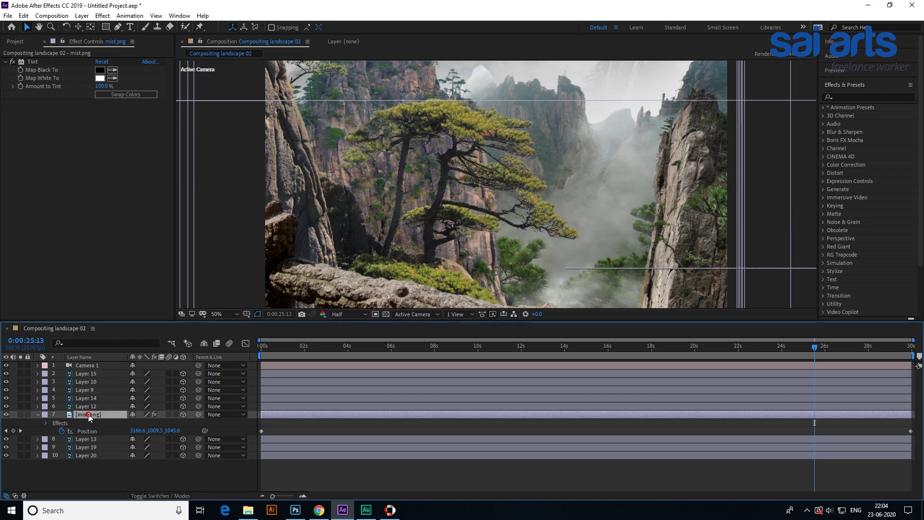
pyautogui.press('s')
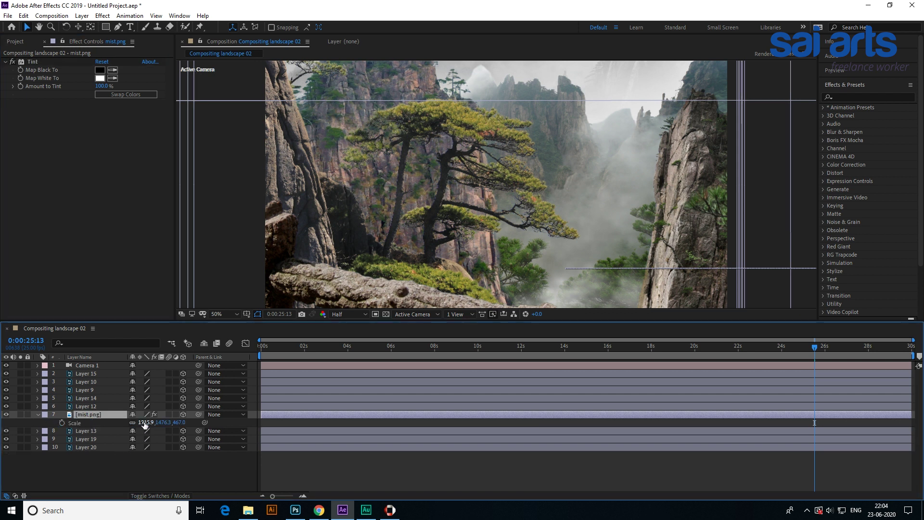
pyautogui.moveTo(135, 423); pyautogui.dragTo(116, 427)
pyautogui.moveTo(820, 351); pyautogui.dragTo(824, 402)
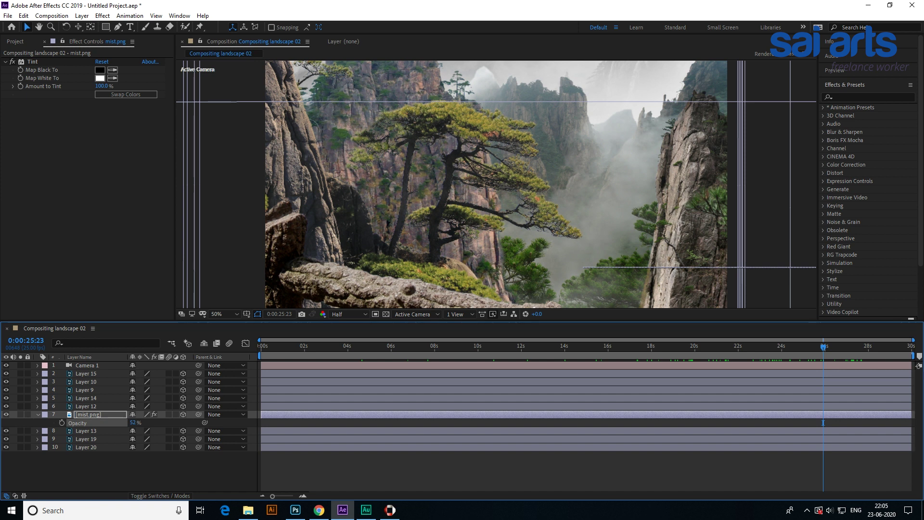
pyautogui.click(807, 510)
pyautogui.click(808, 491)
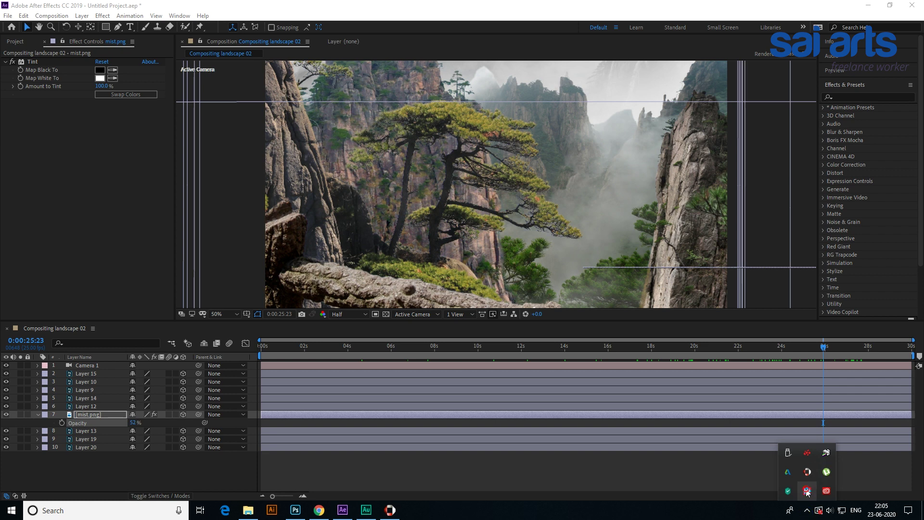